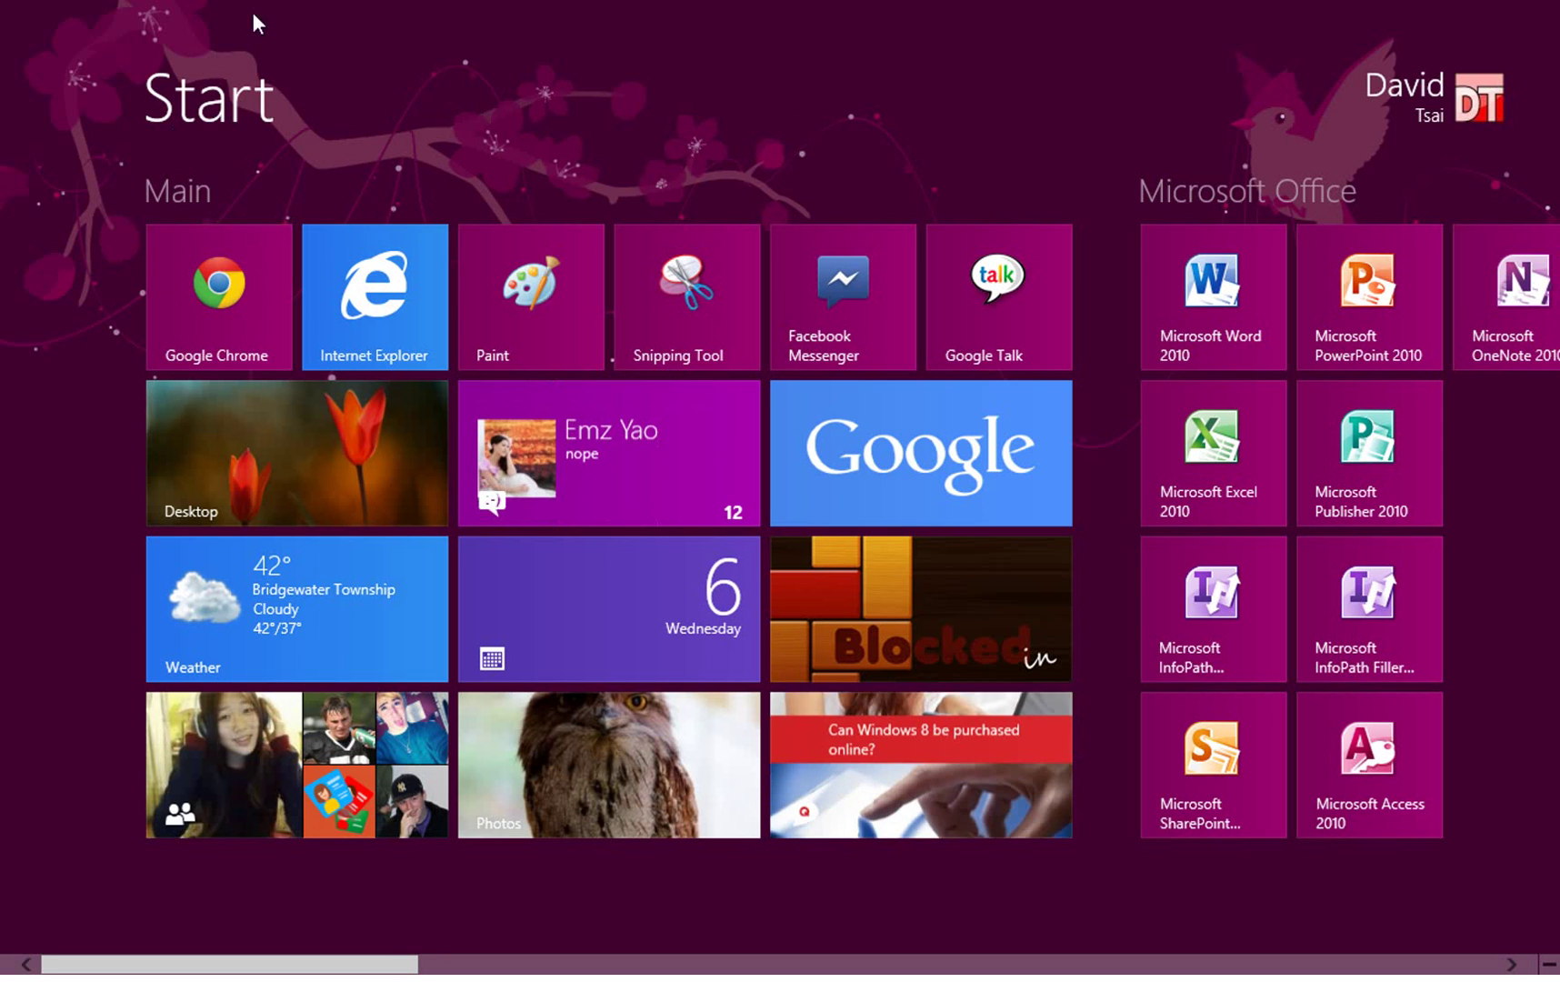
Step: Launch Chrome and load the OnCourse Homework bookmark in a new tab
scroll(428, 160, down, 5)
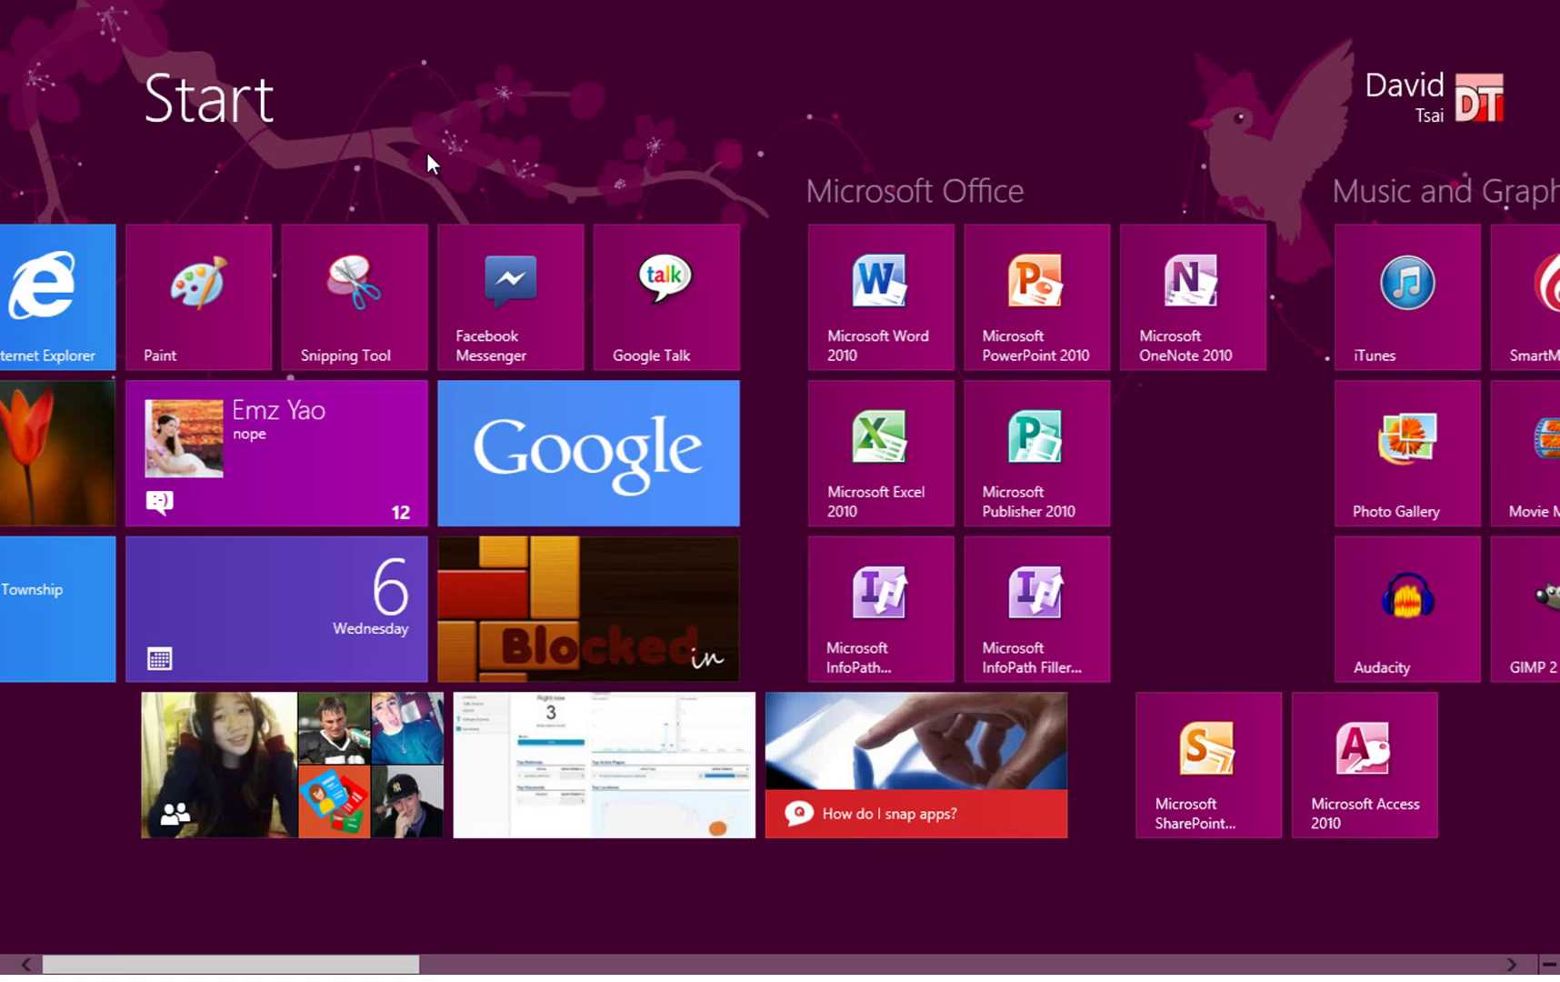
scroll(427, 152, up, 5)
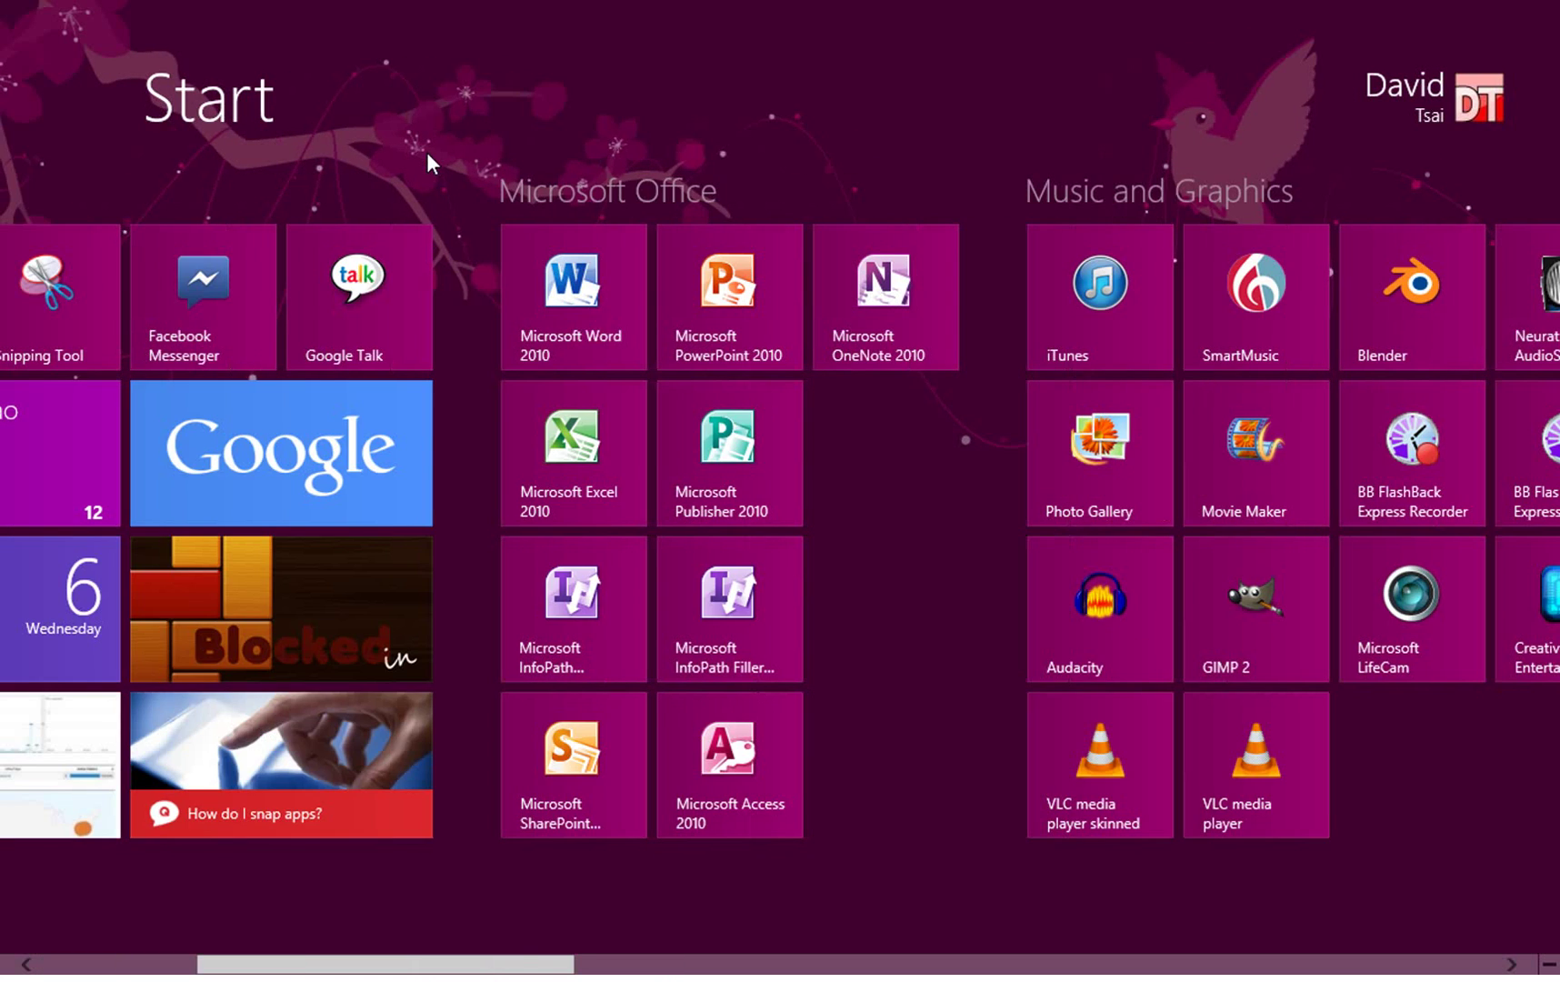
click(237, 278)
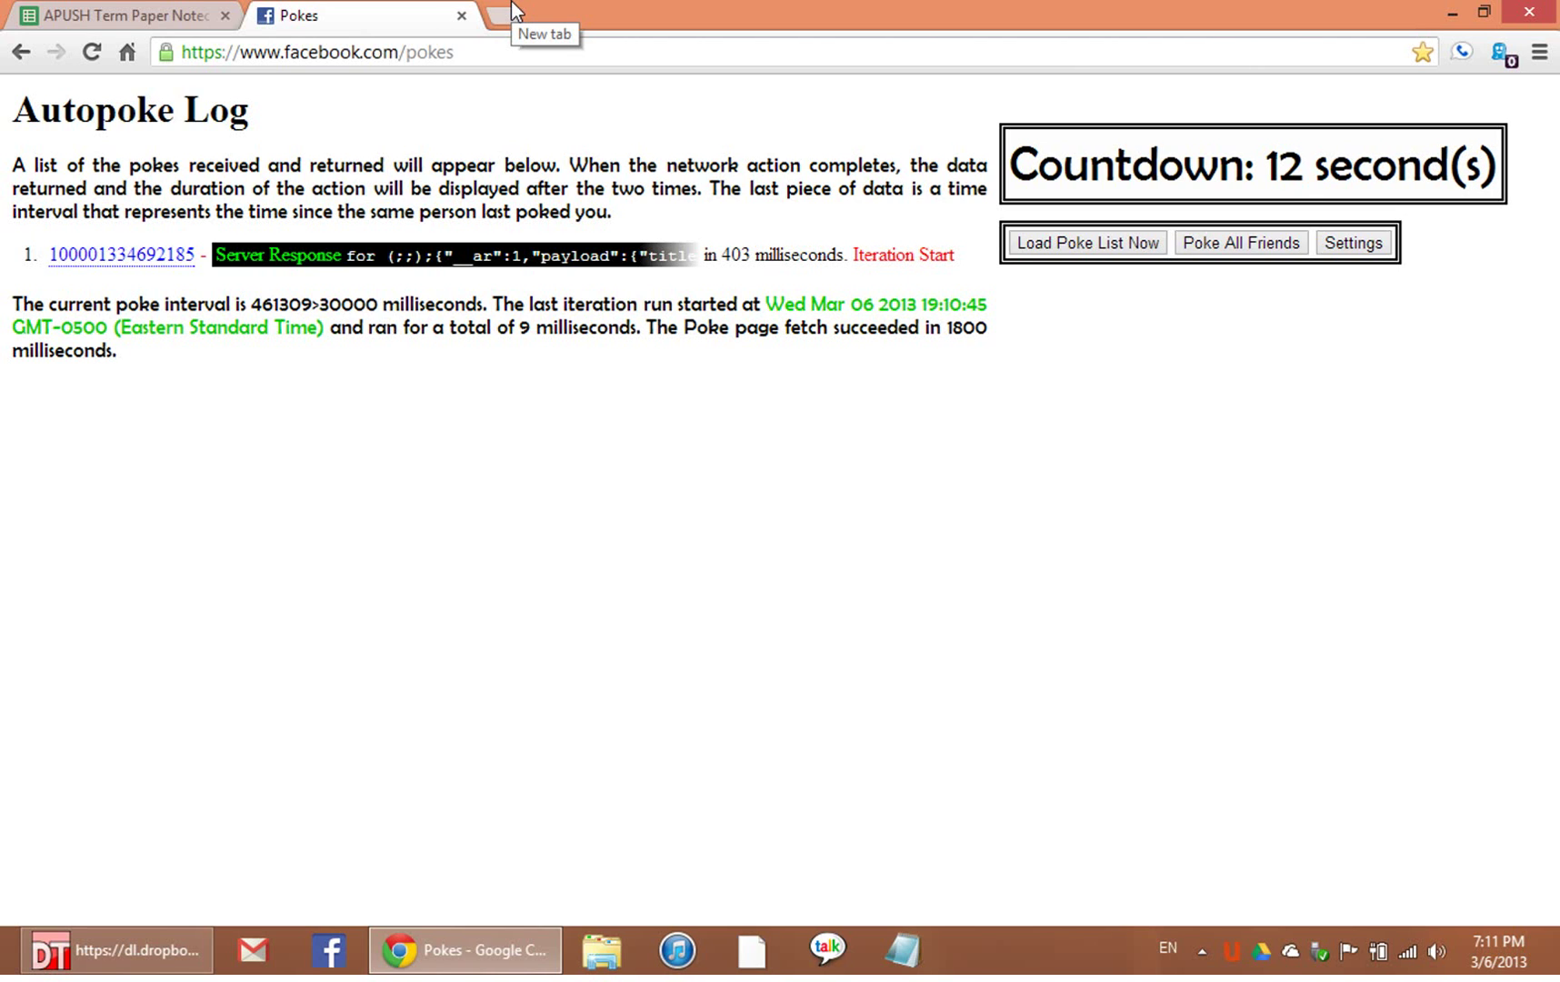
click(513, 7)
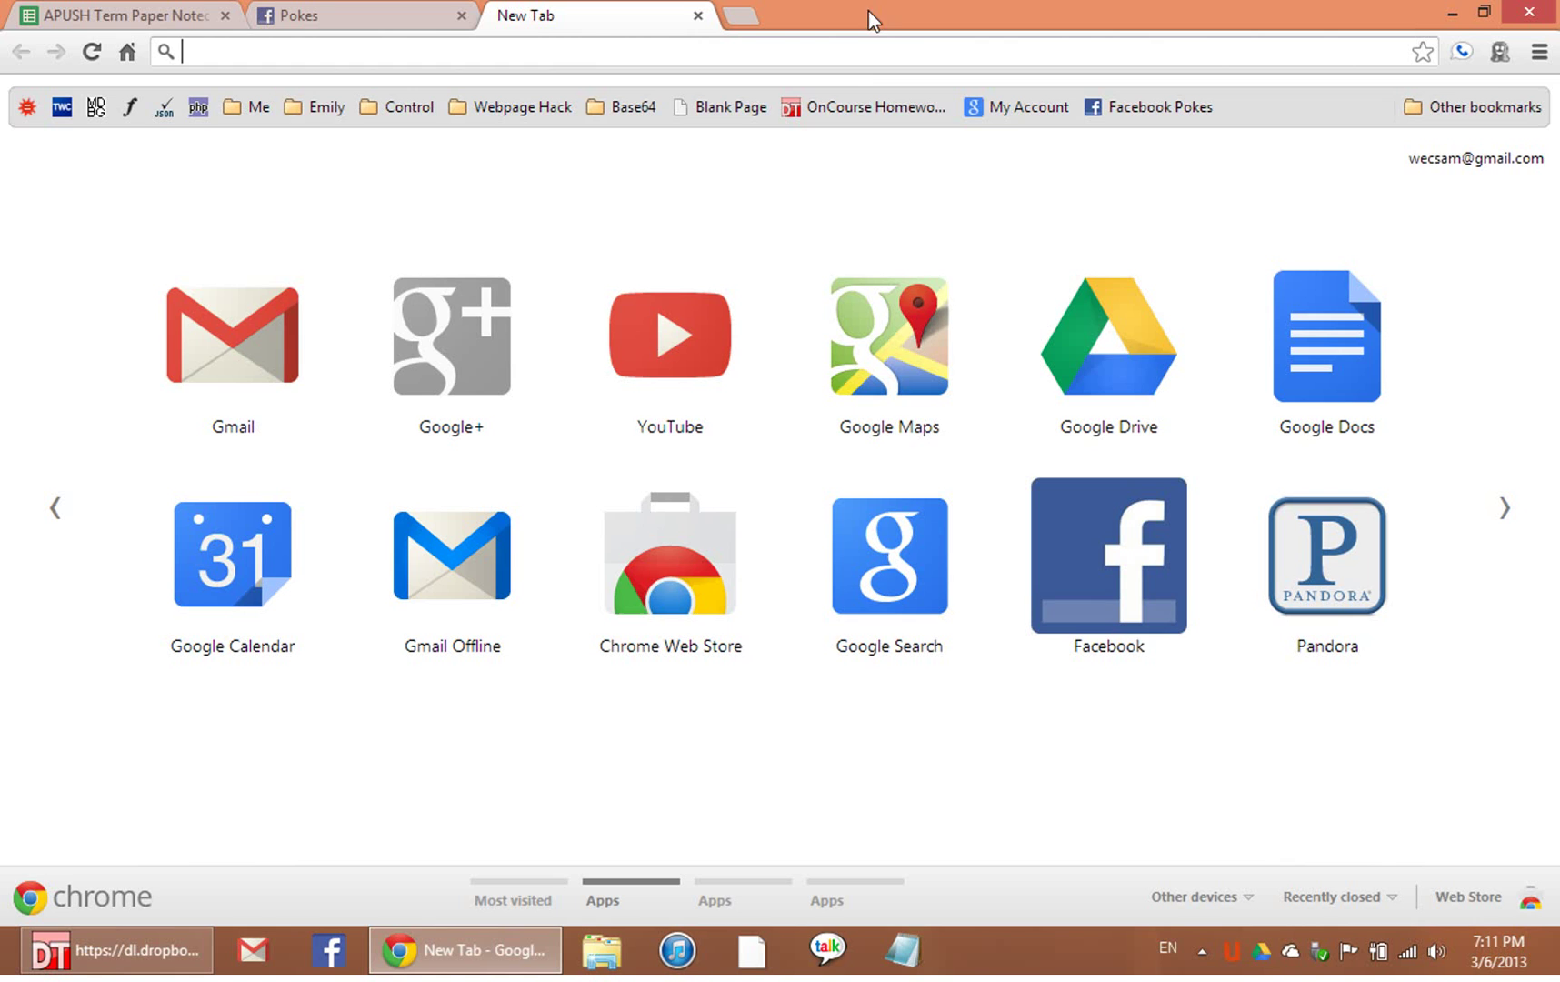
click(856, 102)
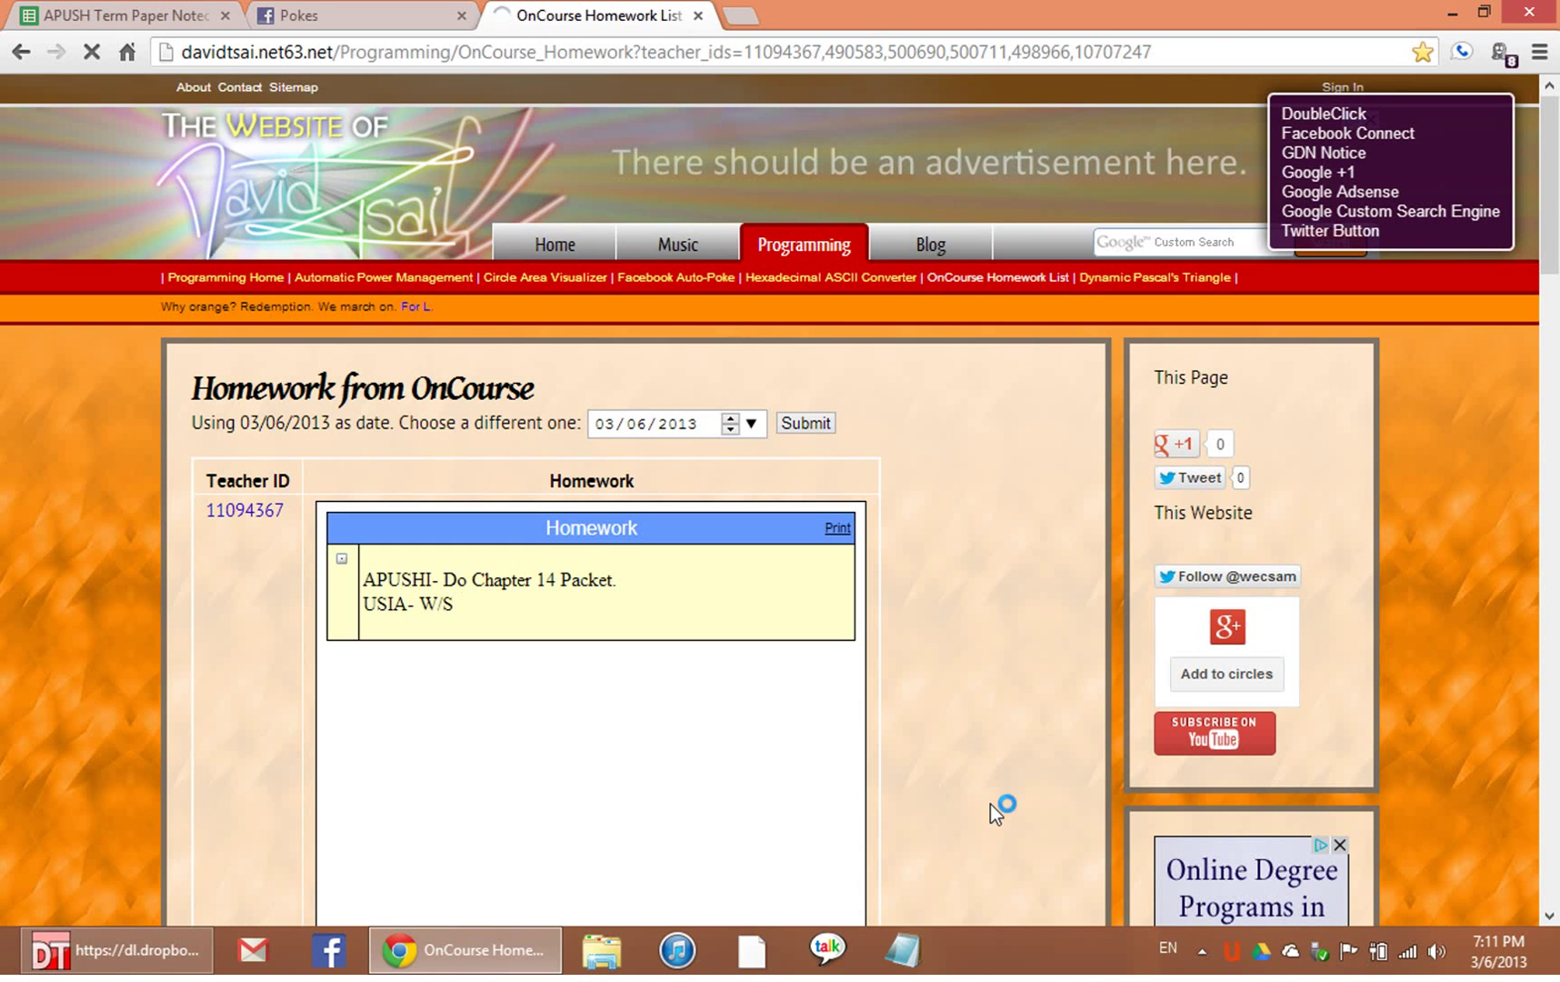
scroll(991, 806, down, 3)
scroll(997, 737, down, 4)
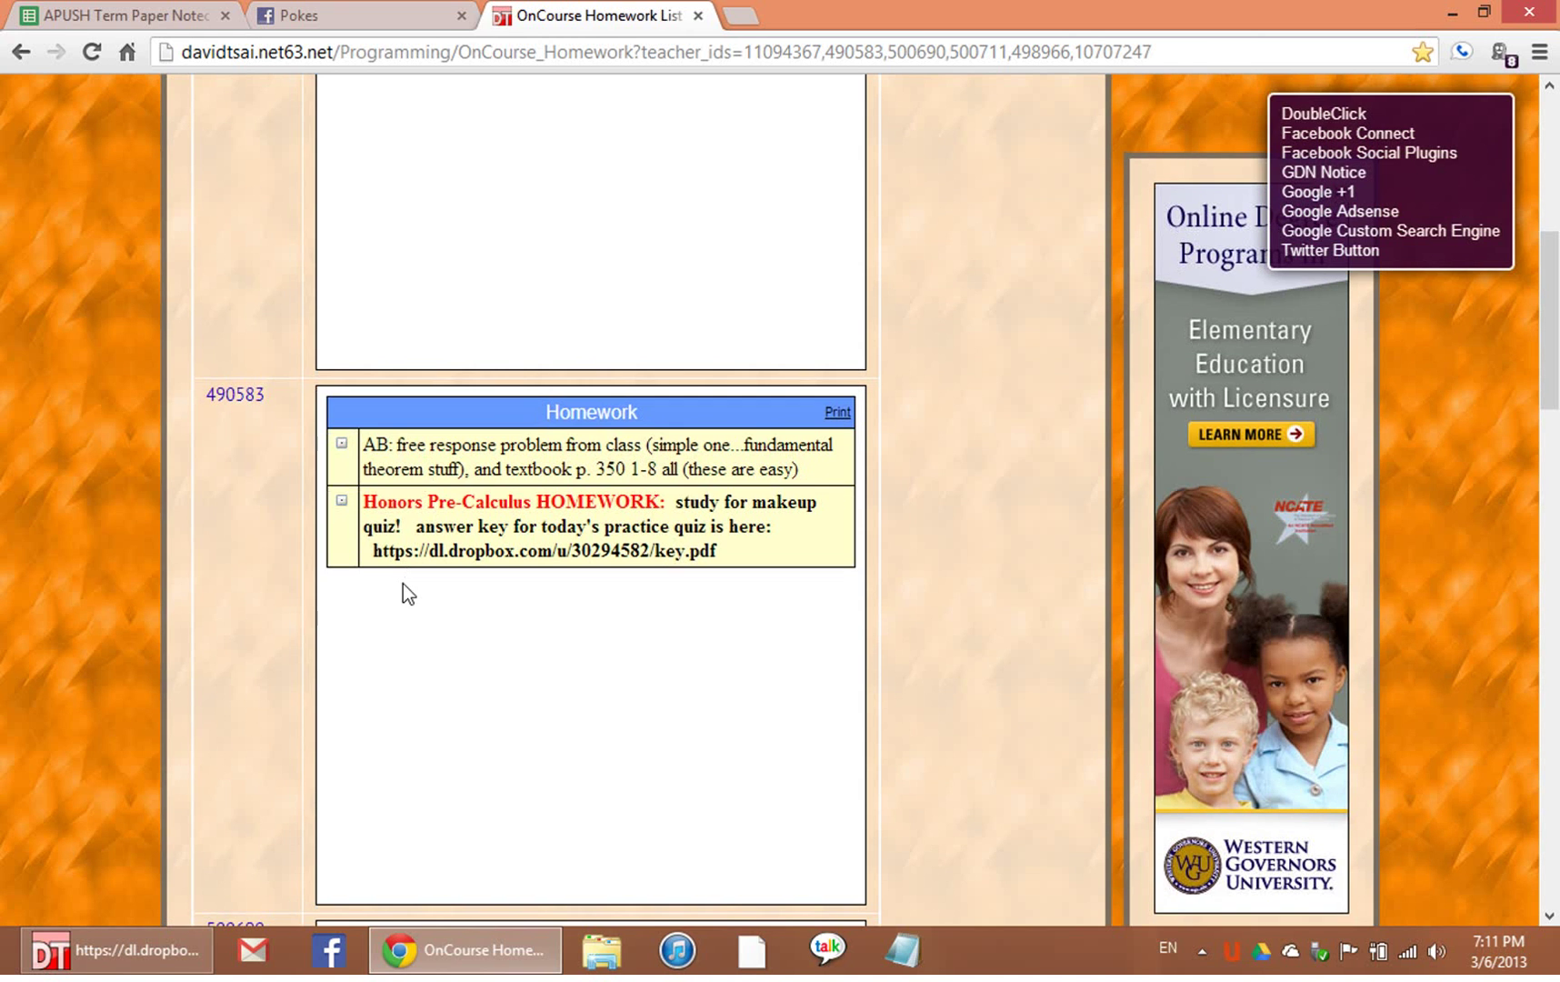
scroll(375, 550, down, 1)
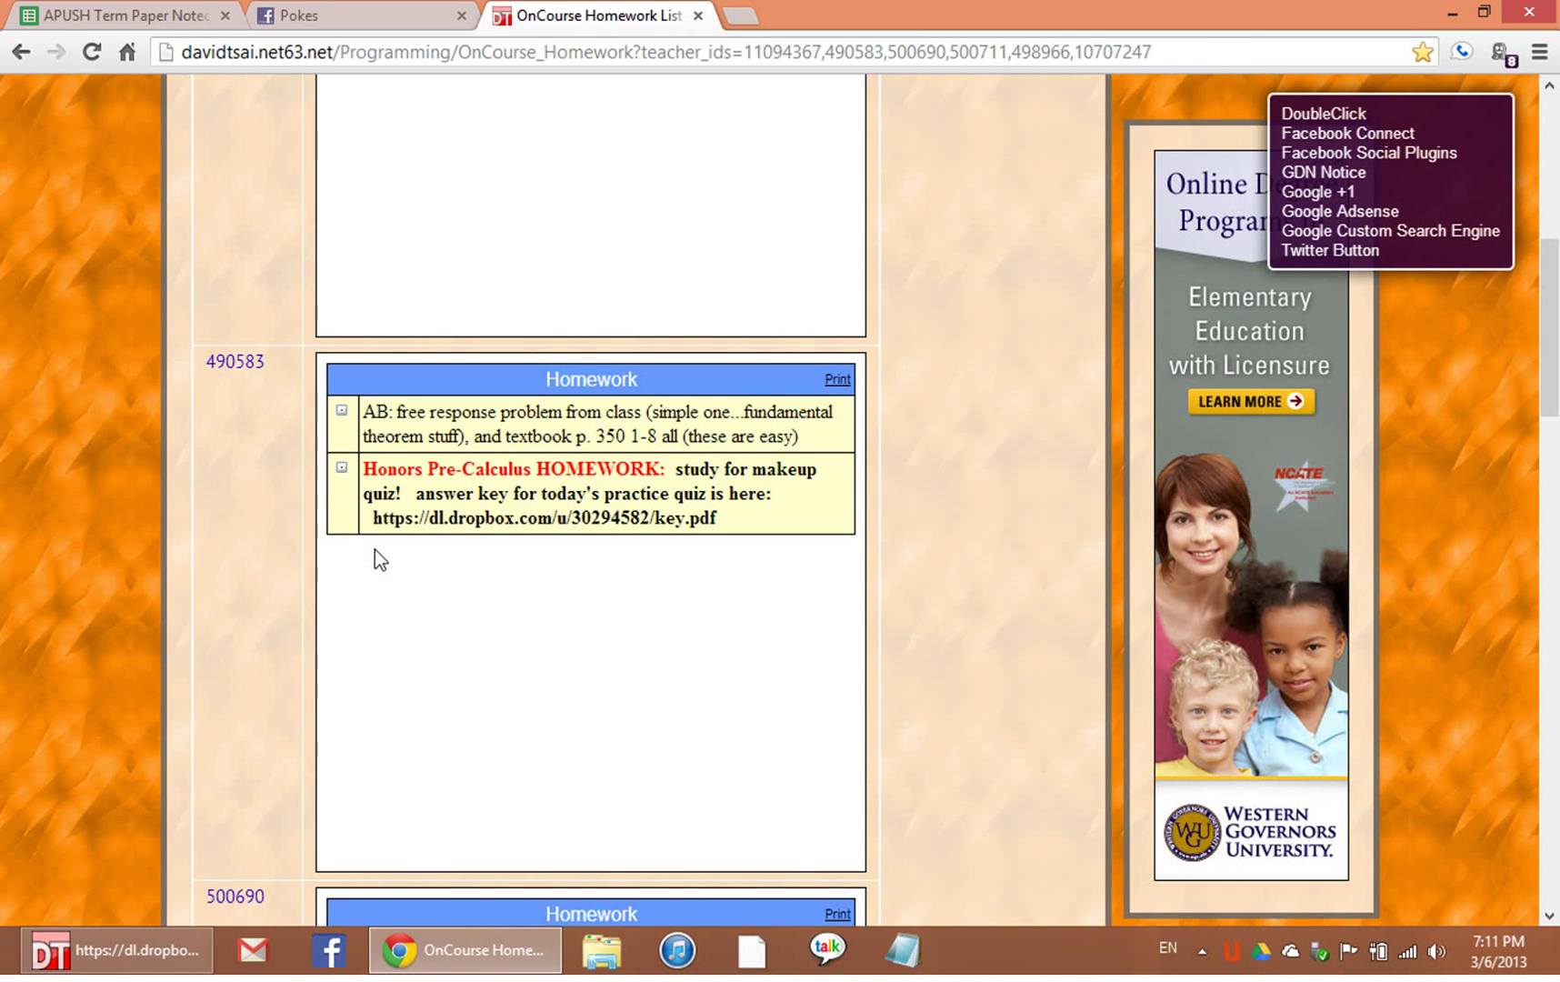
click(245, 372)
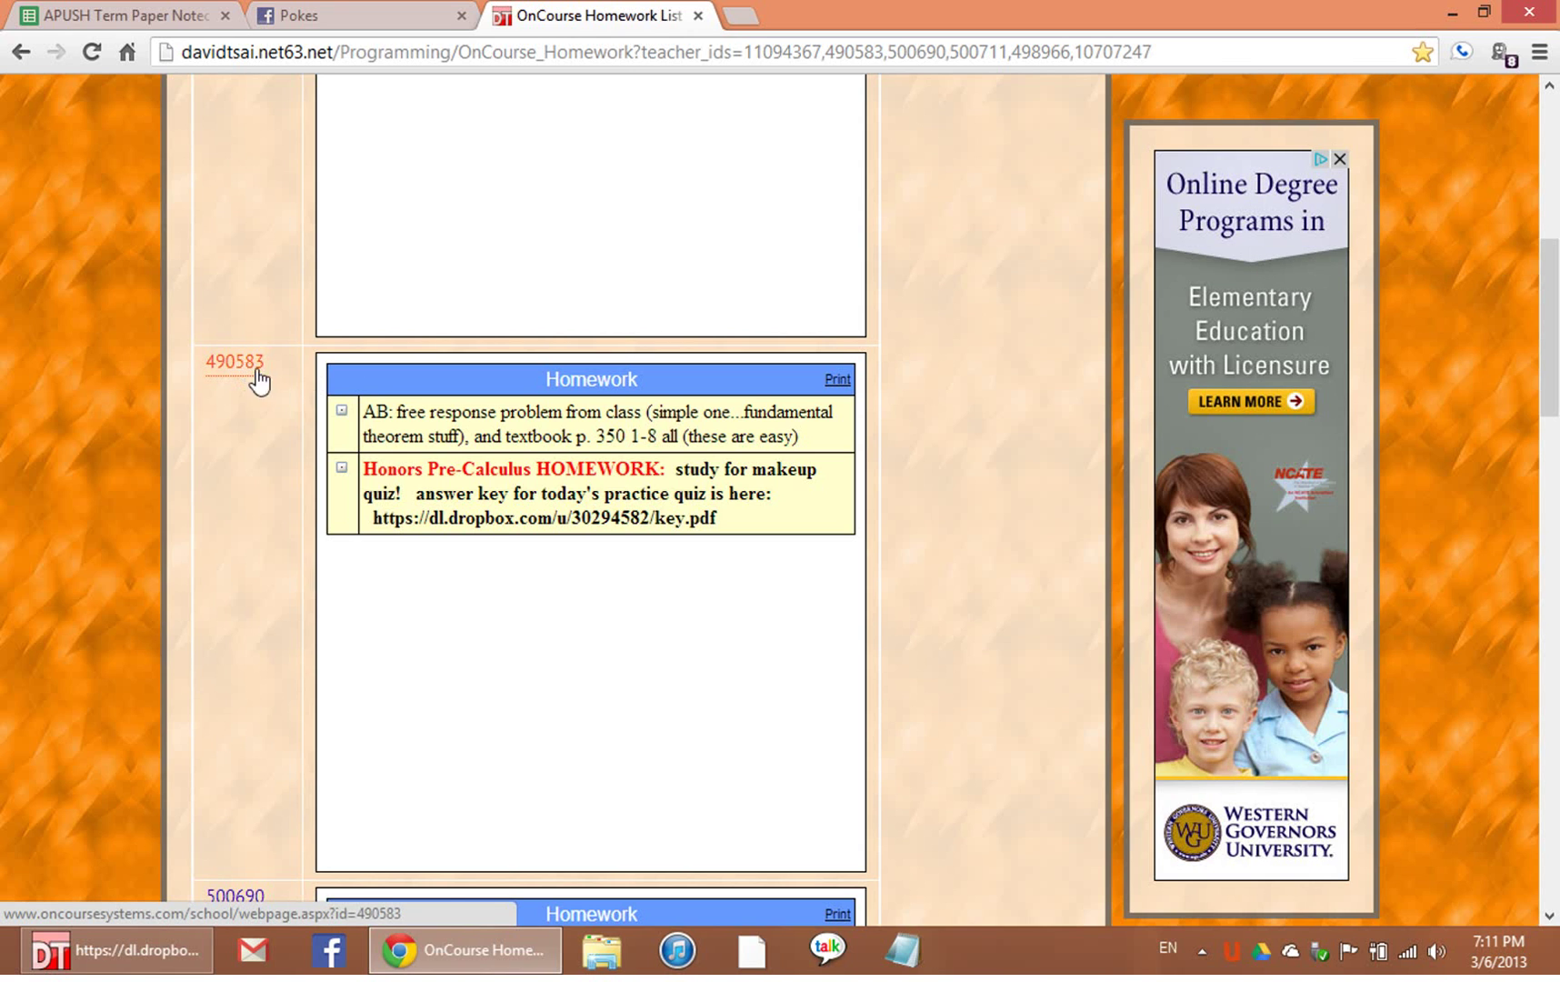
click(378, 514)
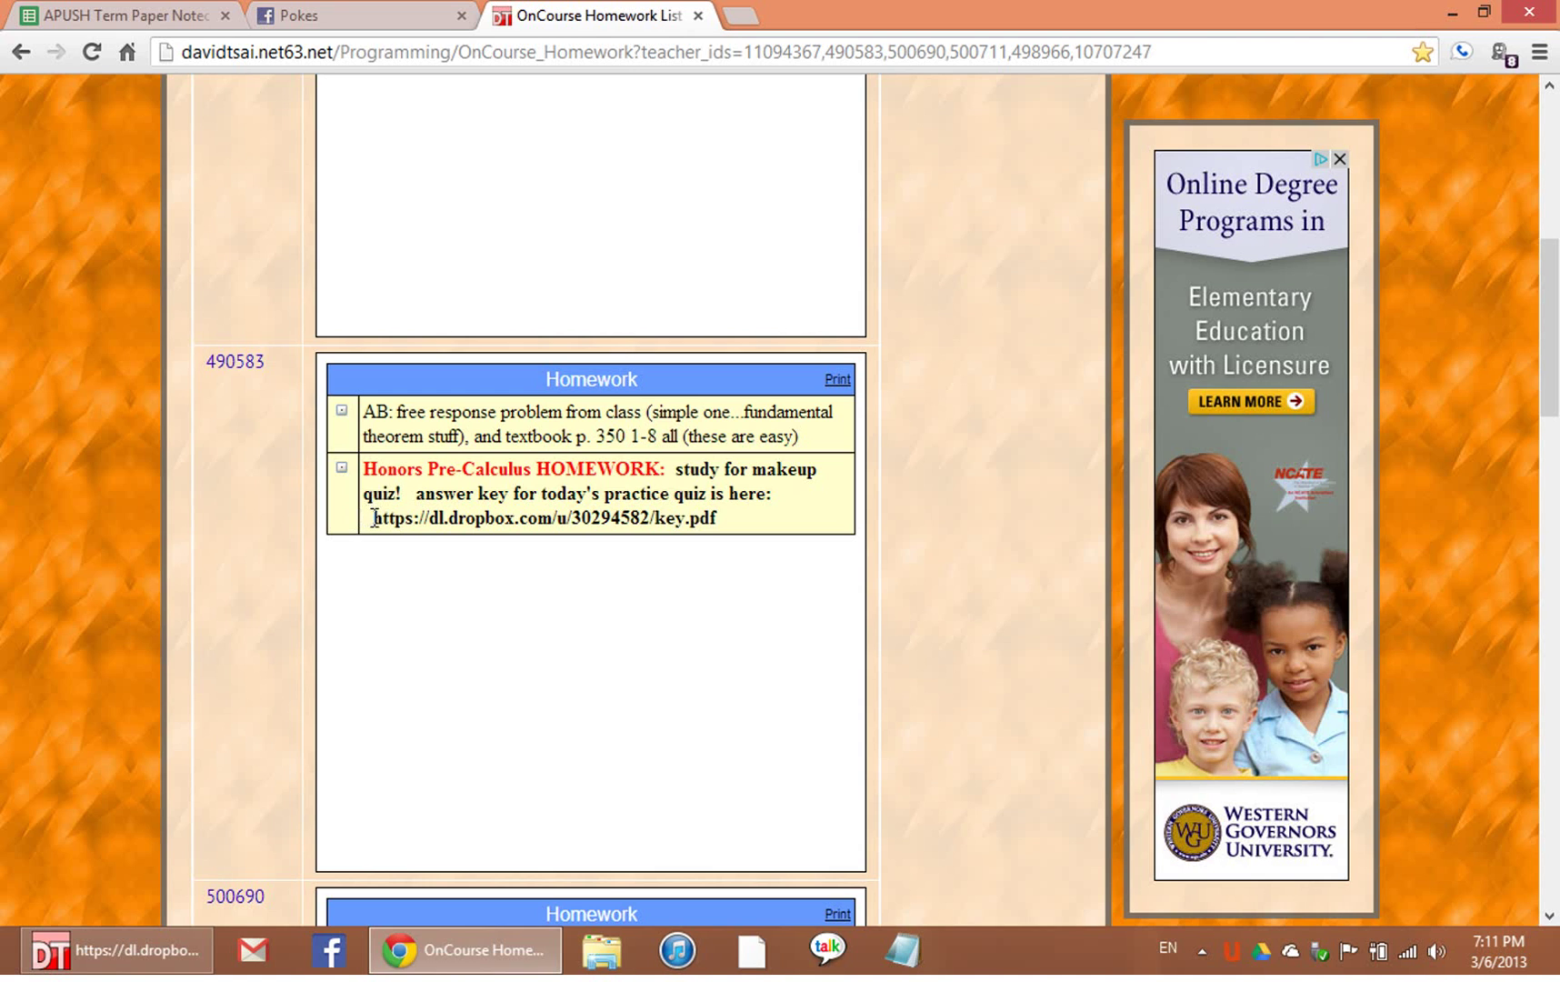
drag(374, 518, 725, 516)
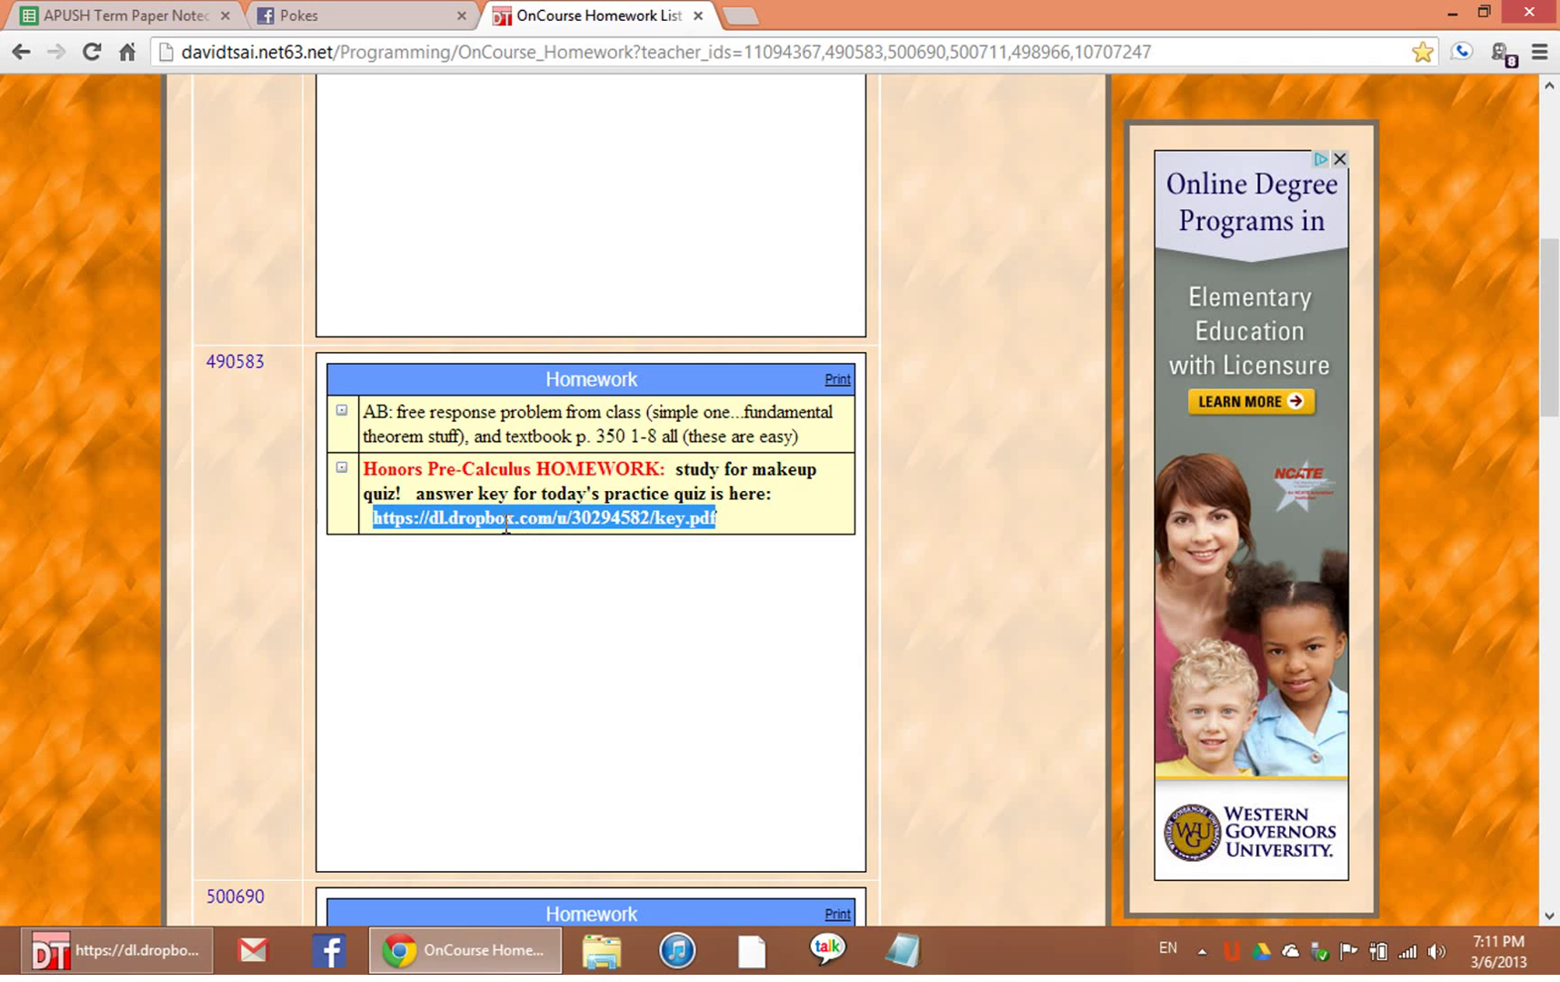
drag(506, 521, 740, 19)
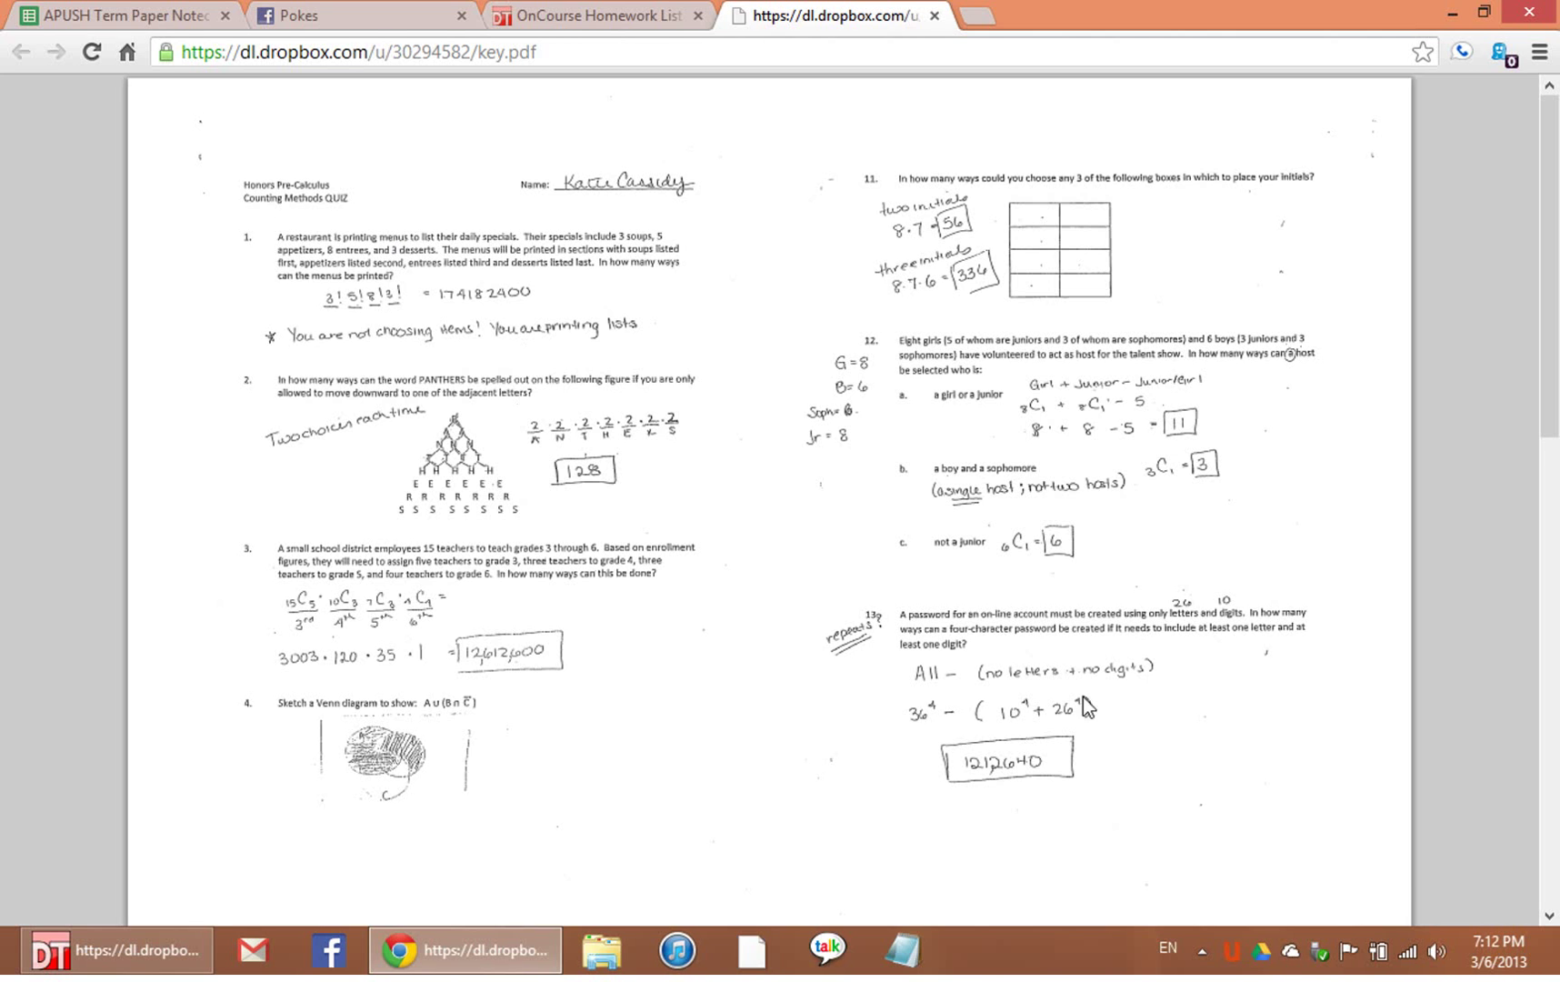
Step: Zoom key.pdf in with the viewer's + button so the handwritten answers read larger
mouse_move(1272, 895)
click(1368, 868)
click(1368, 868)
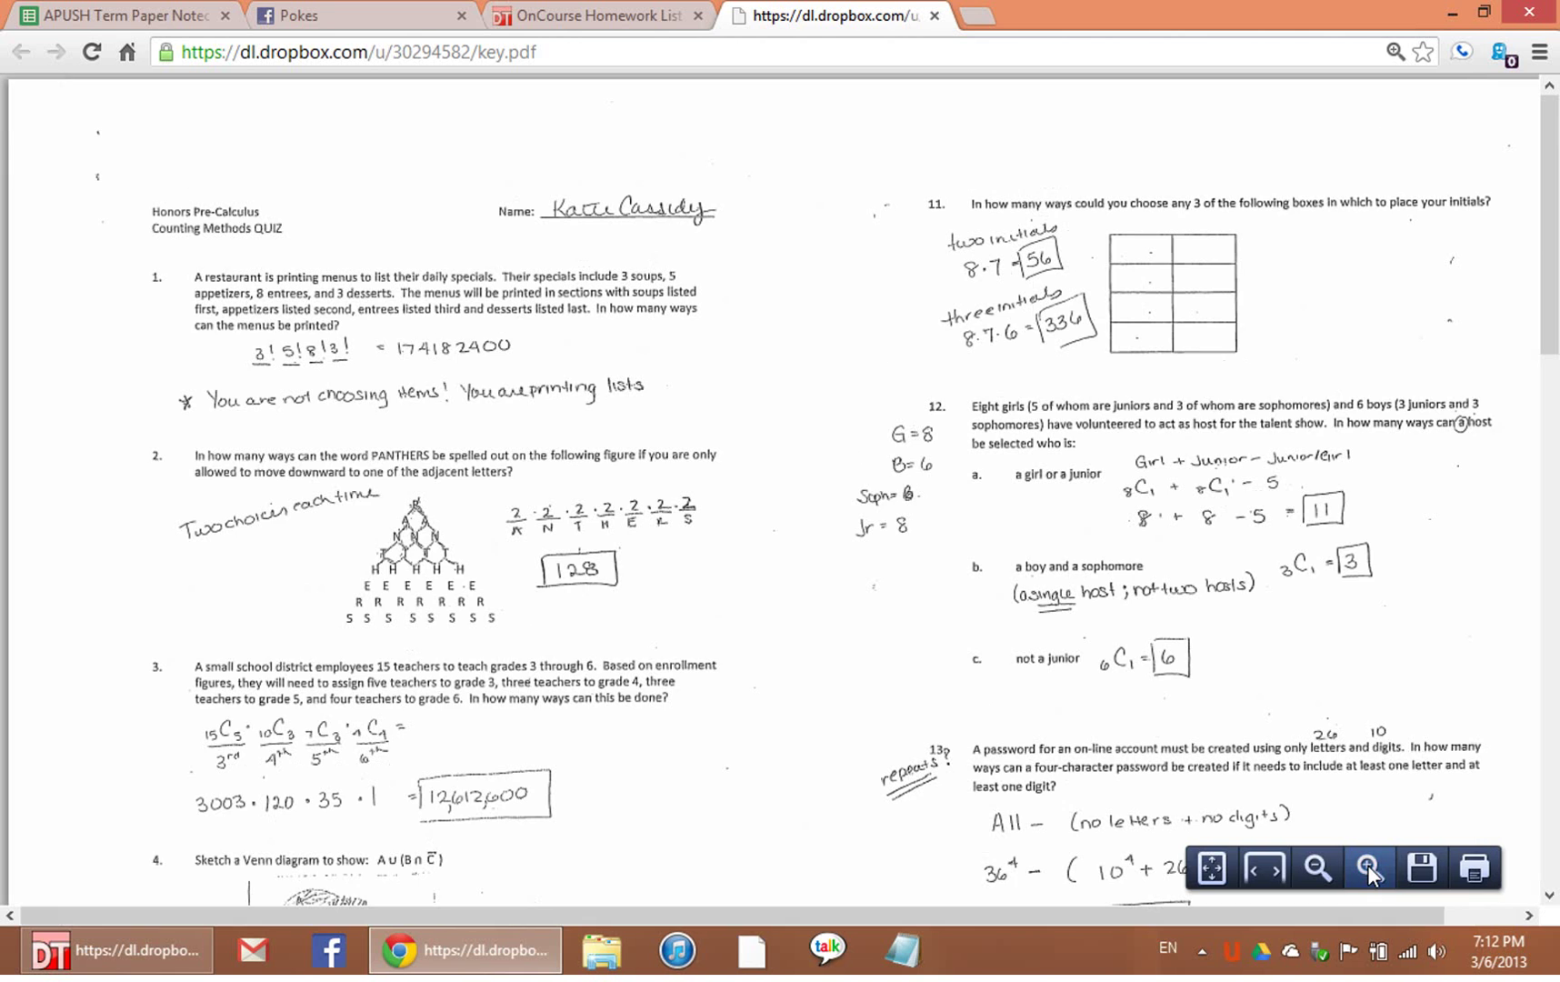
click(1368, 868)
scroll(721, 409, down, 1)
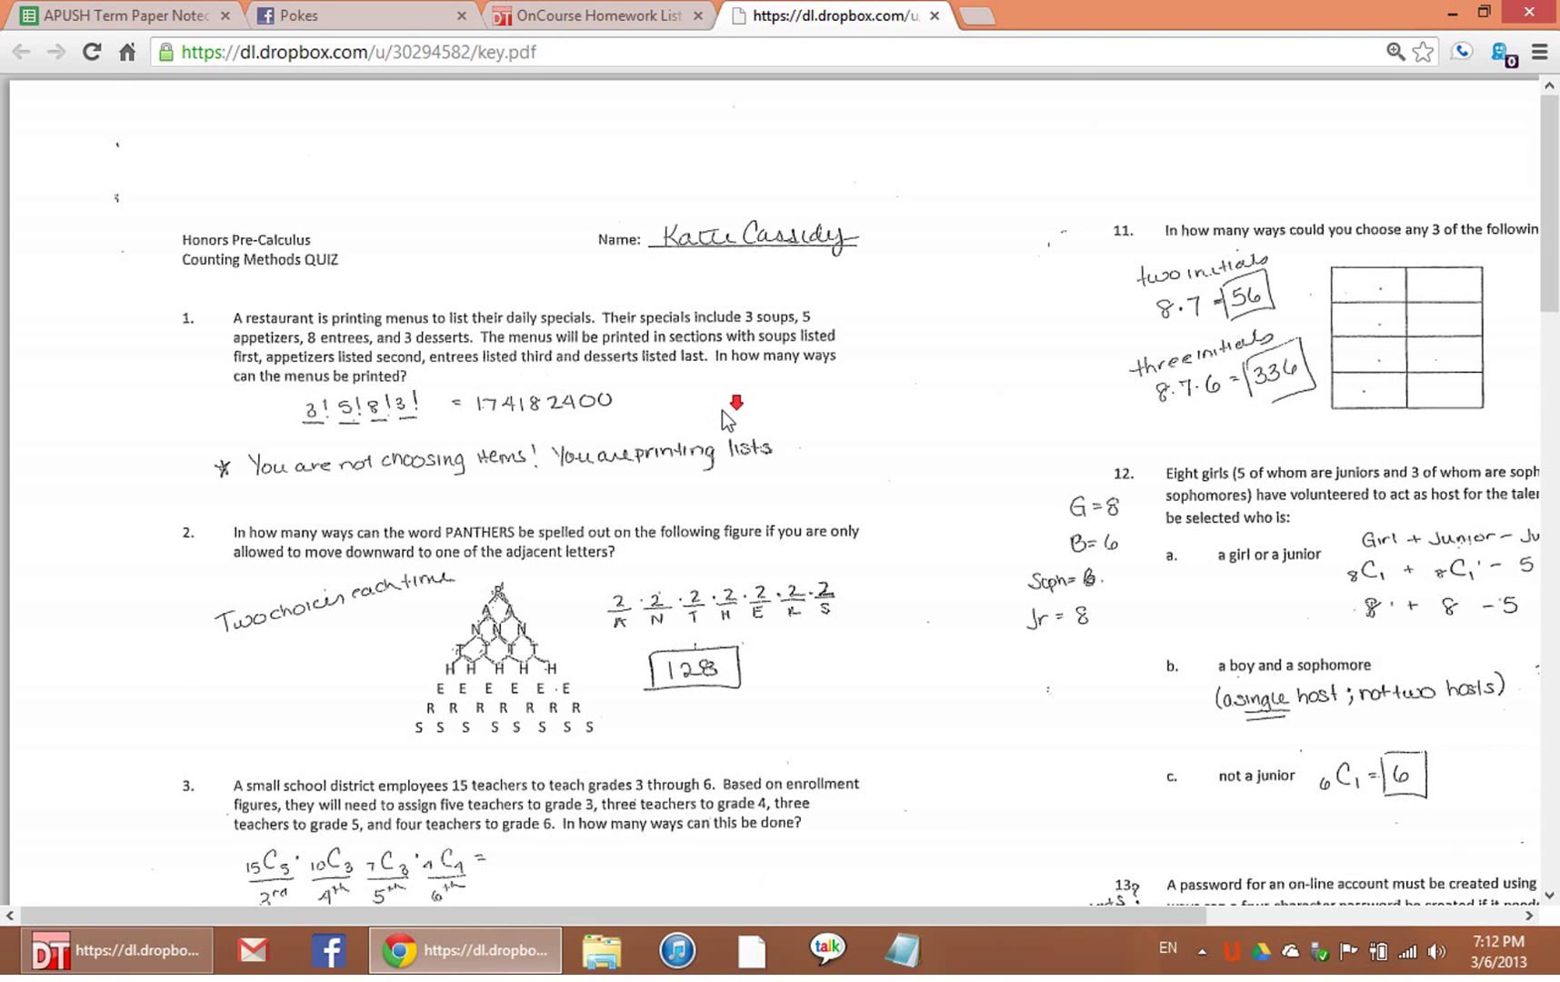
scroll(723, 411, up, 1)
mouse_move(73, 950)
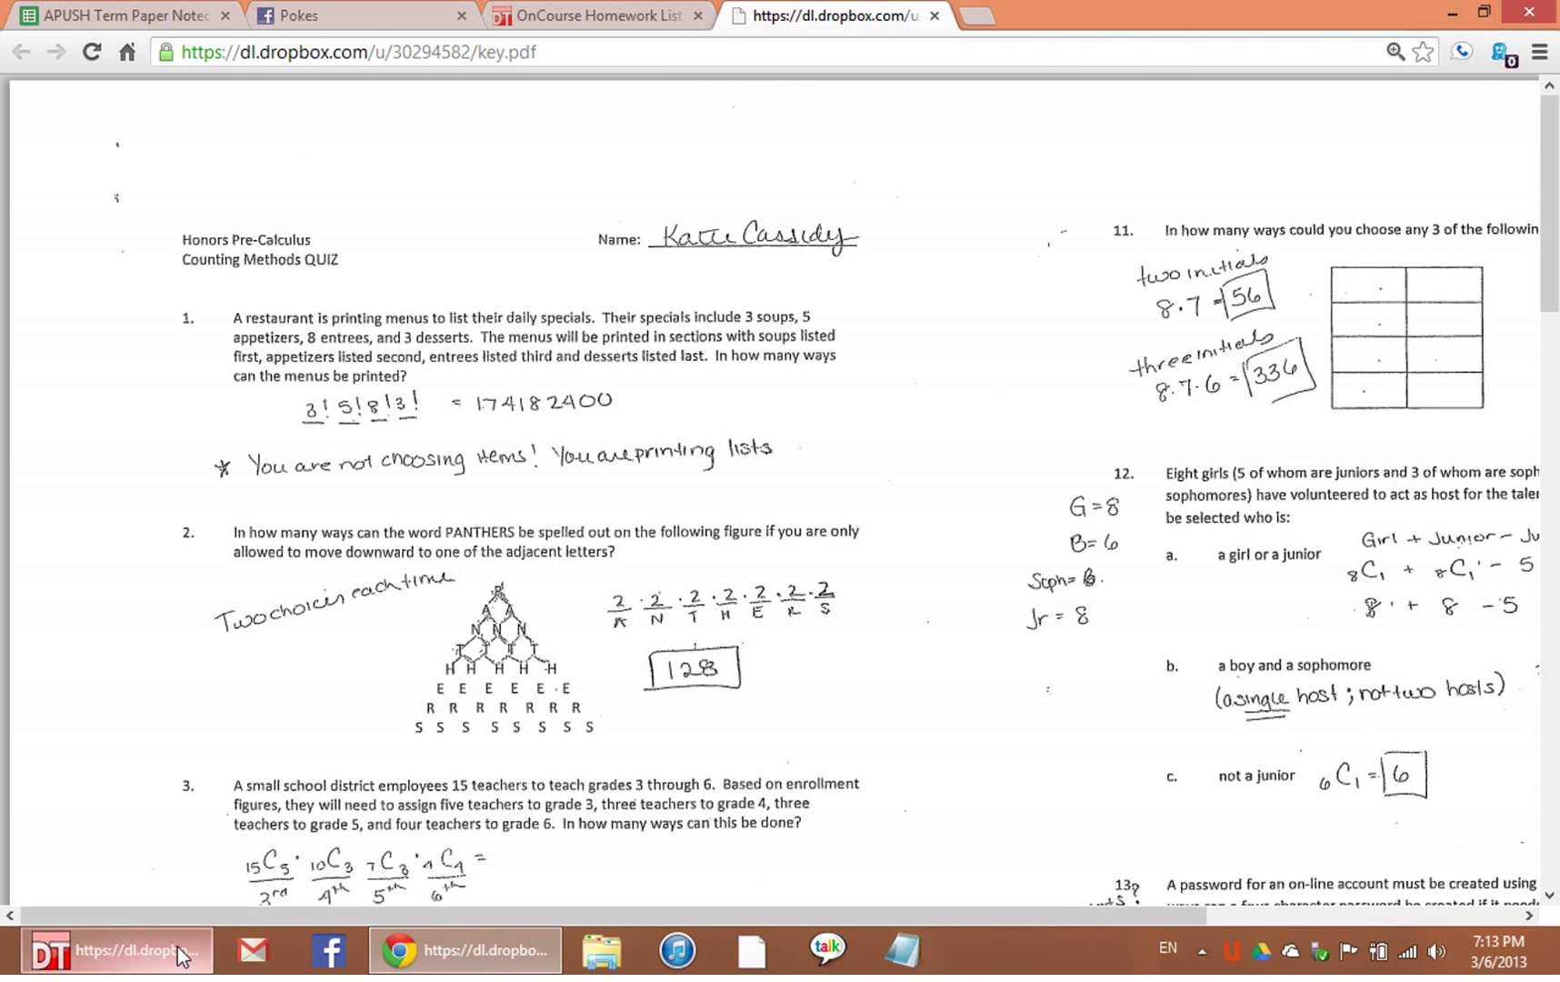
Step: Bring up Internet Explorer's key.pdf and rotate it clockwise three quarter turns
click(117, 950)
right_click(227, 167)
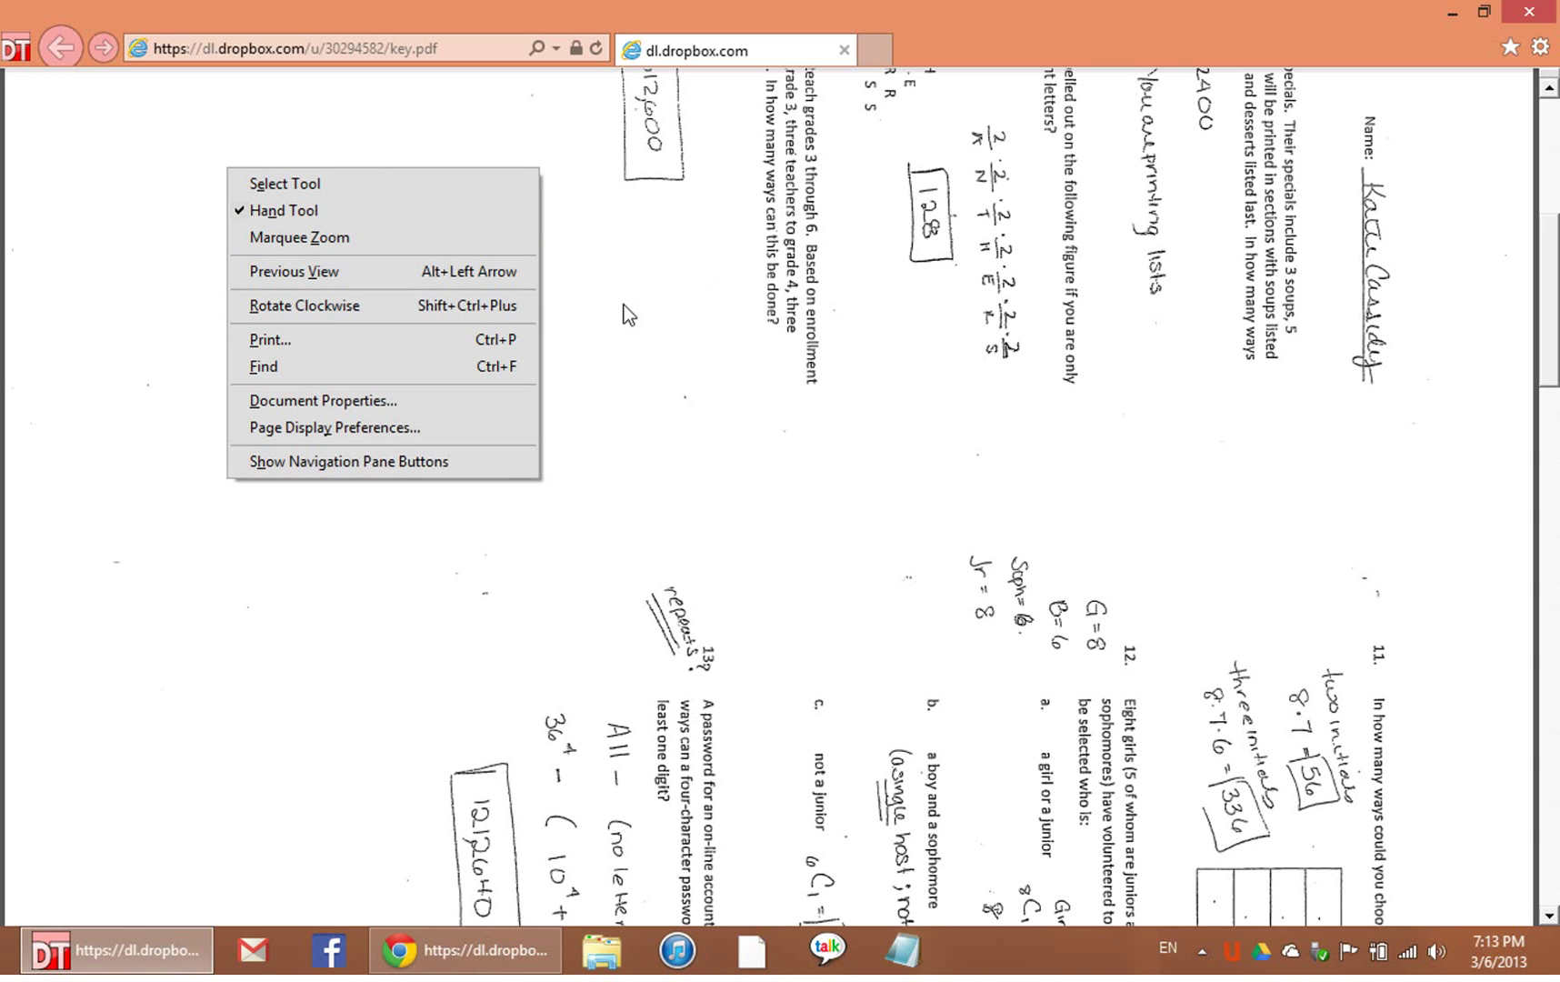
click(433, 306)
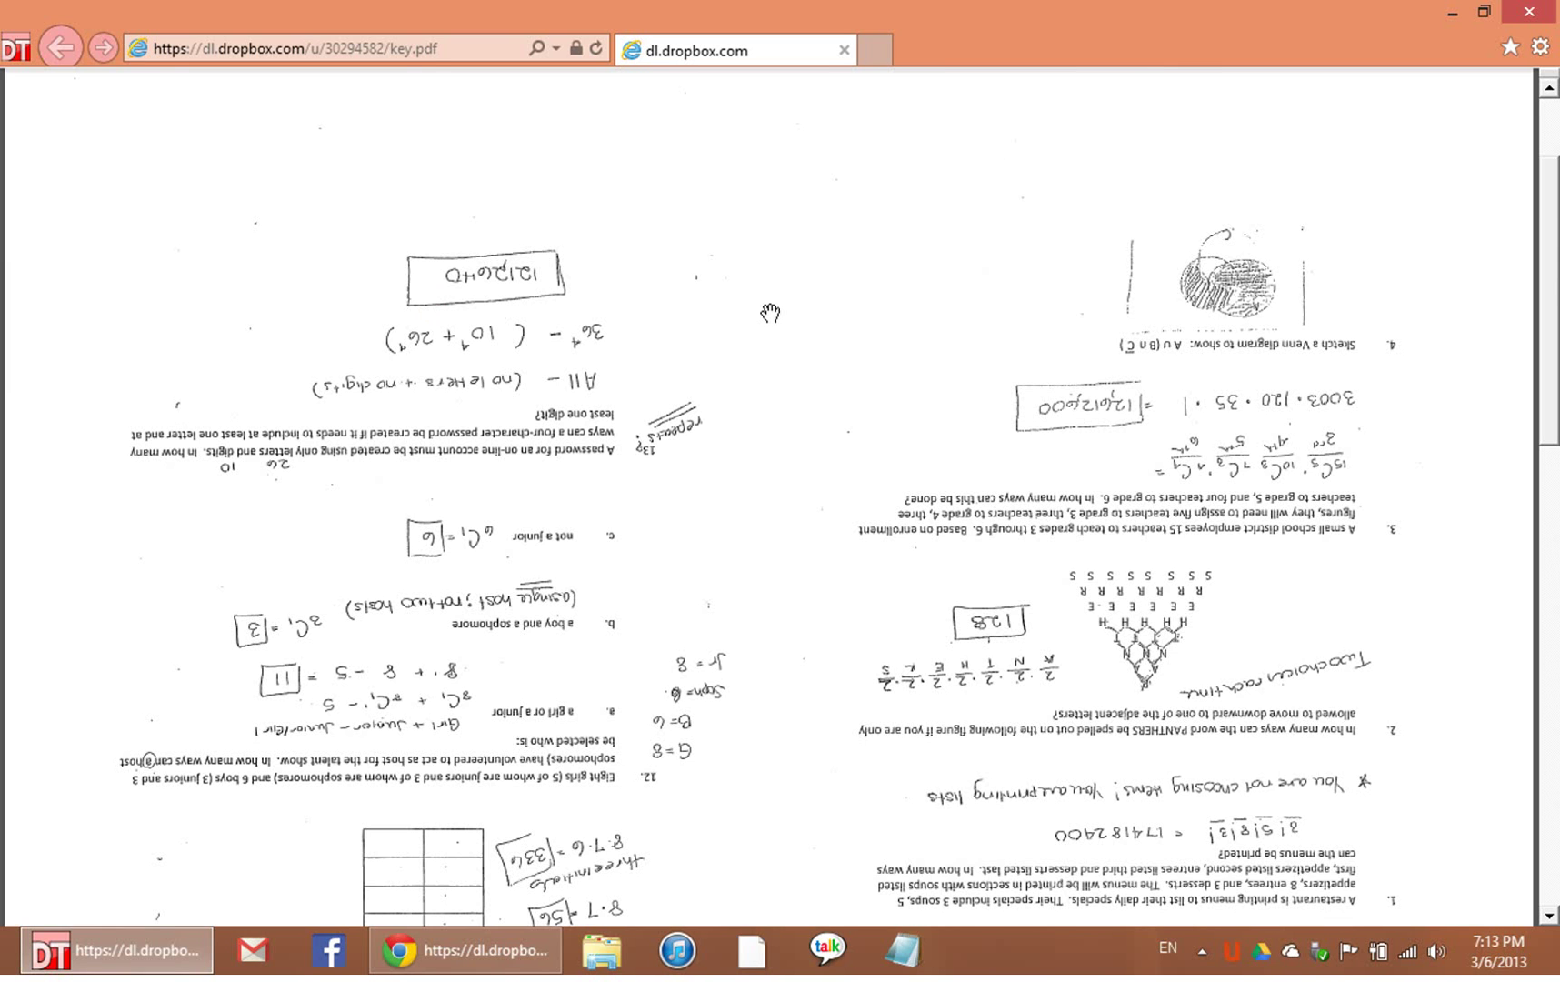
right_click(689, 302)
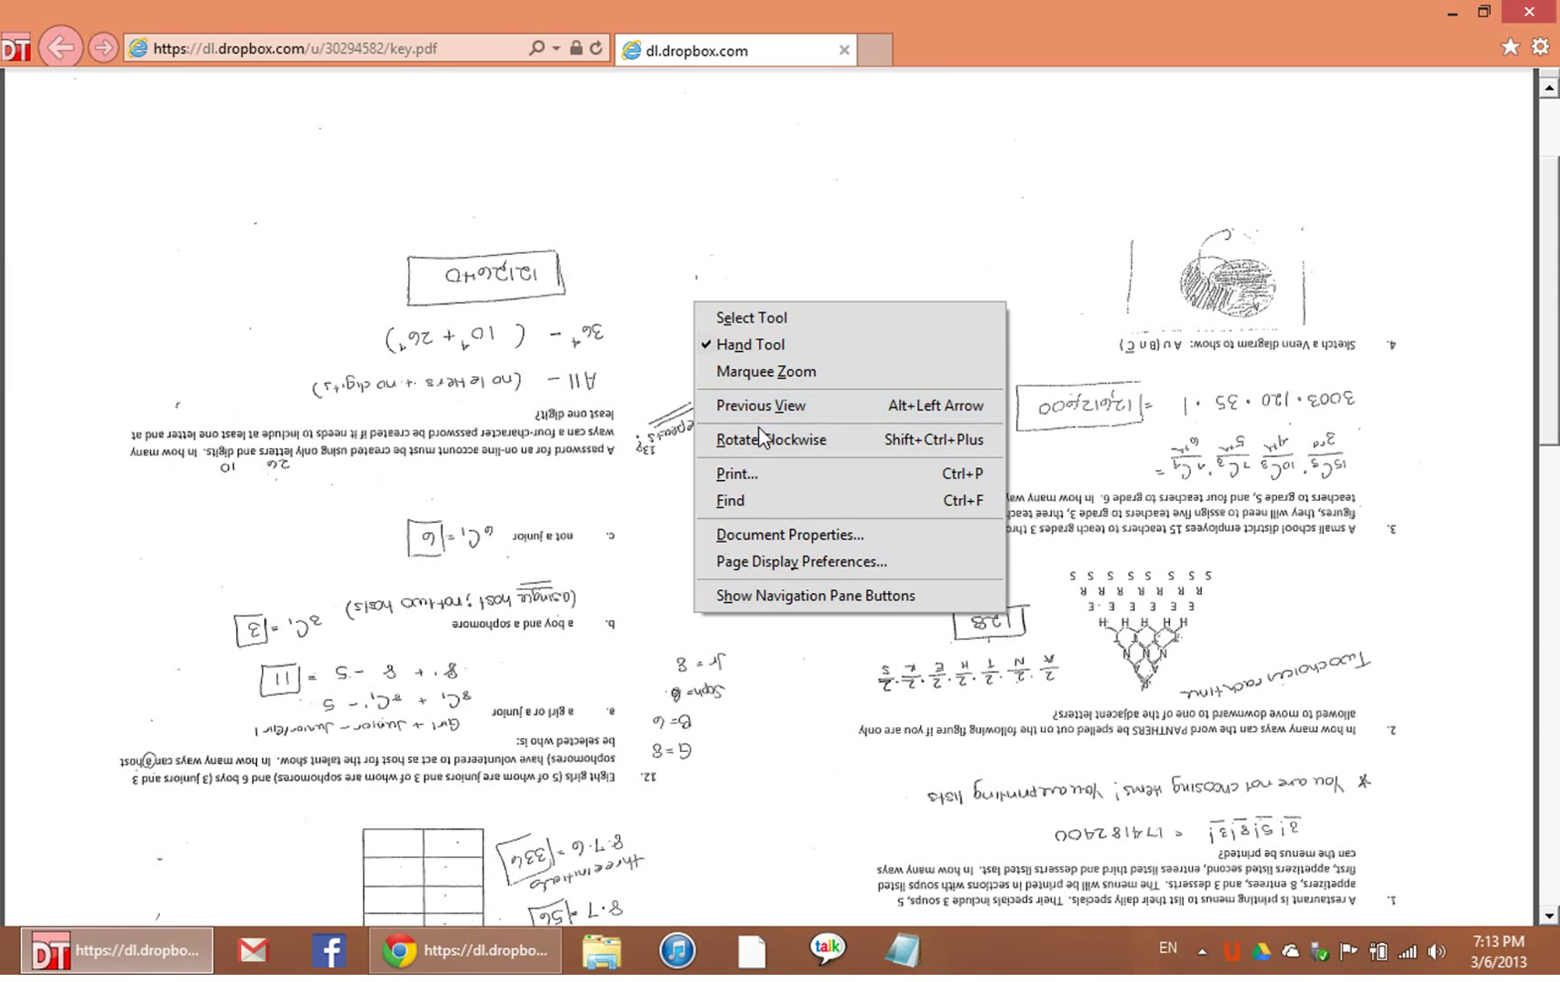
click(754, 418)
right_click(664, 234)
click(704, 367)
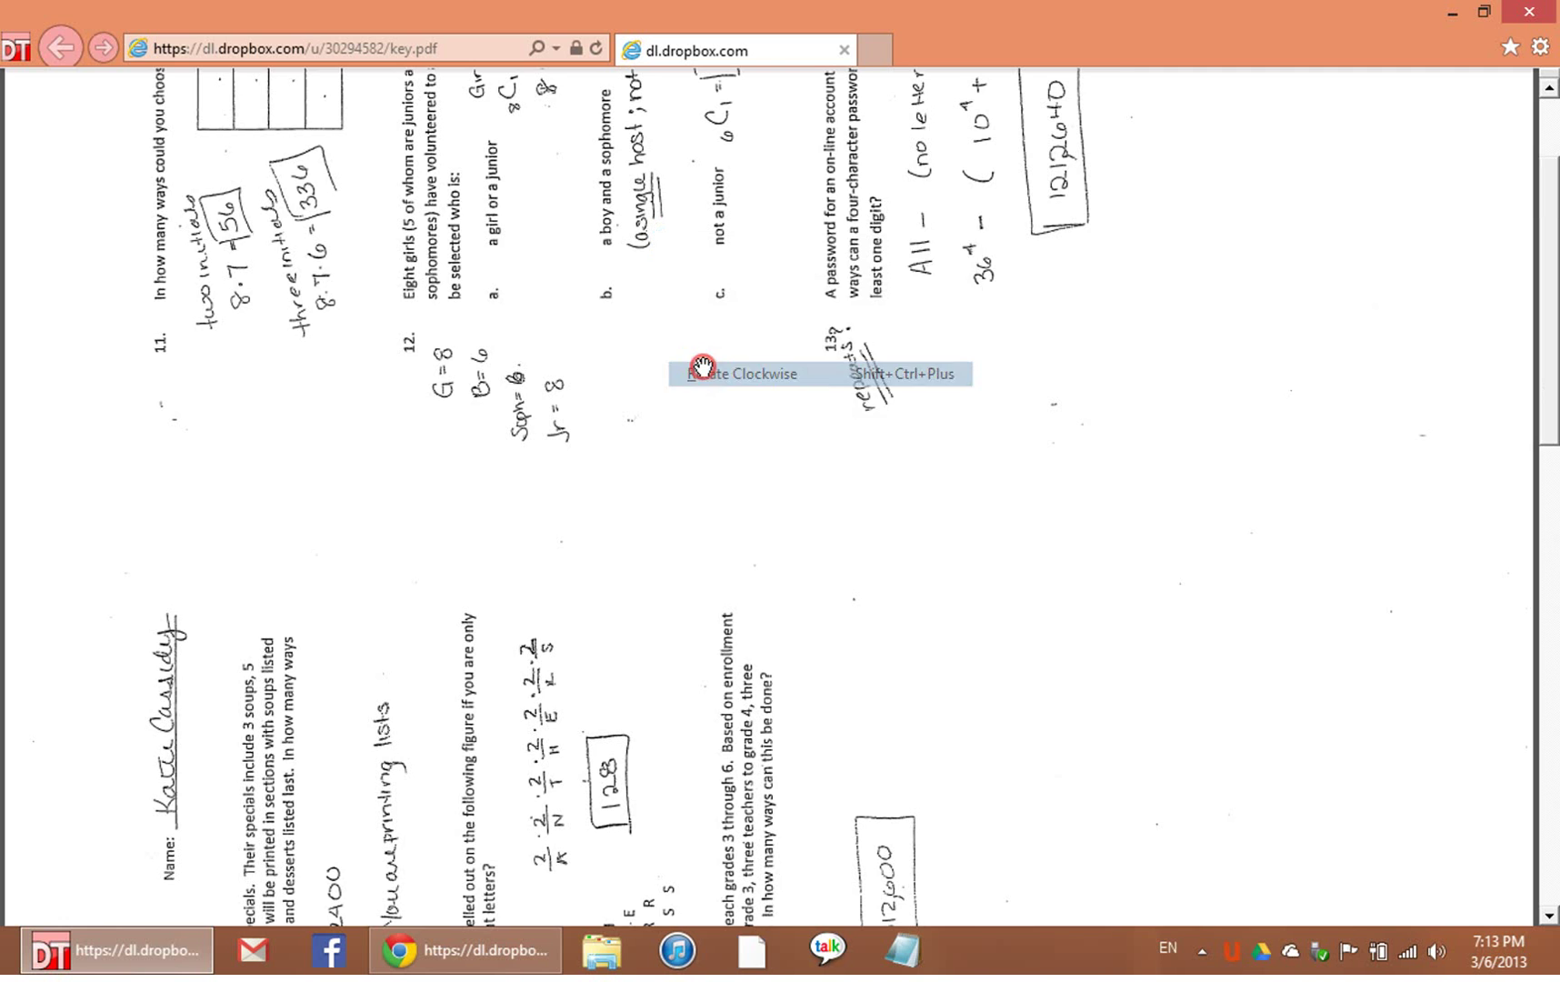
Step: Rotate the page another quarter turn to upright and drag it down to show its top
scroll(703, 366, up, 1)
right_click(690, 355)
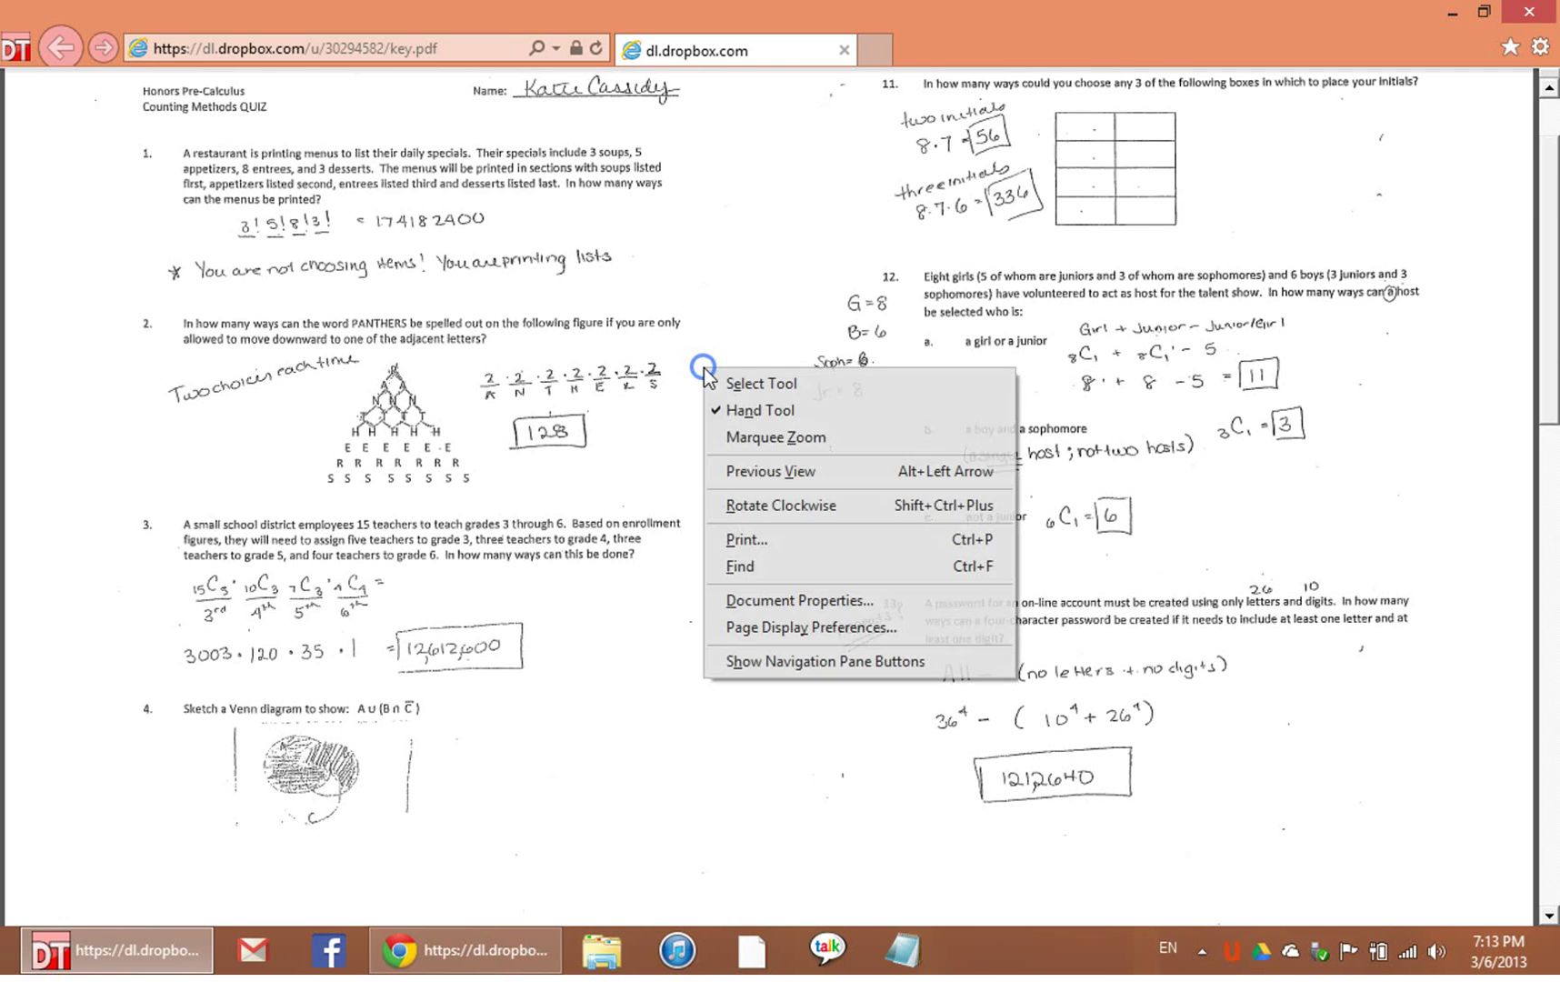
click(765, 502)
scroll(627, 377, up, 2)
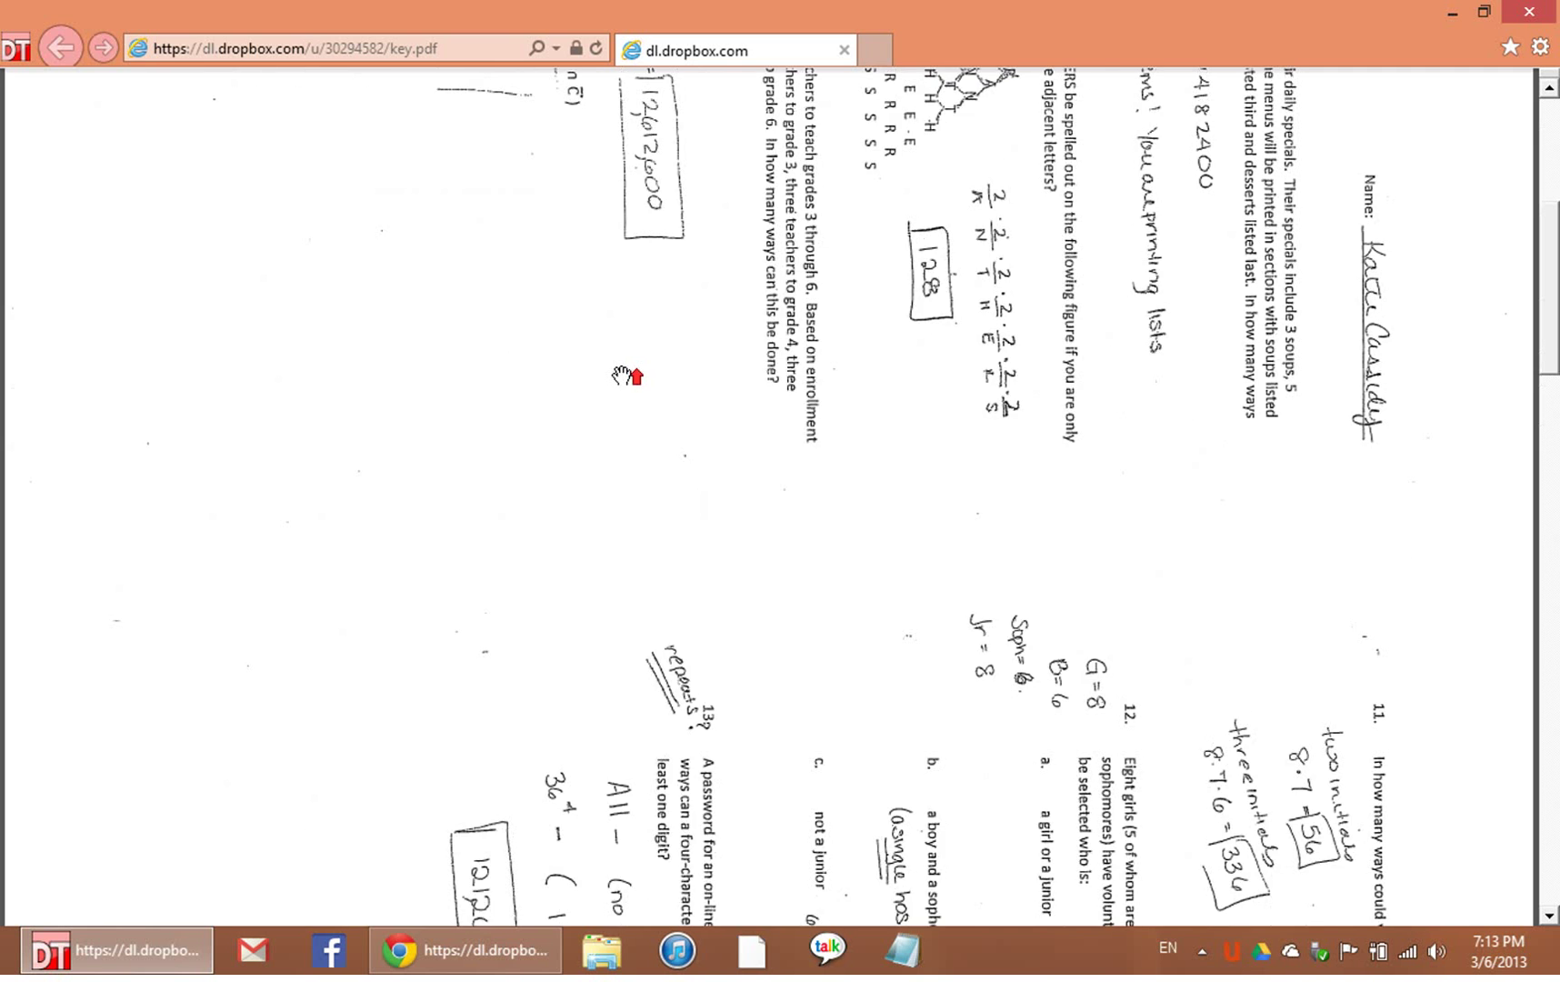
right_click(526, 356)
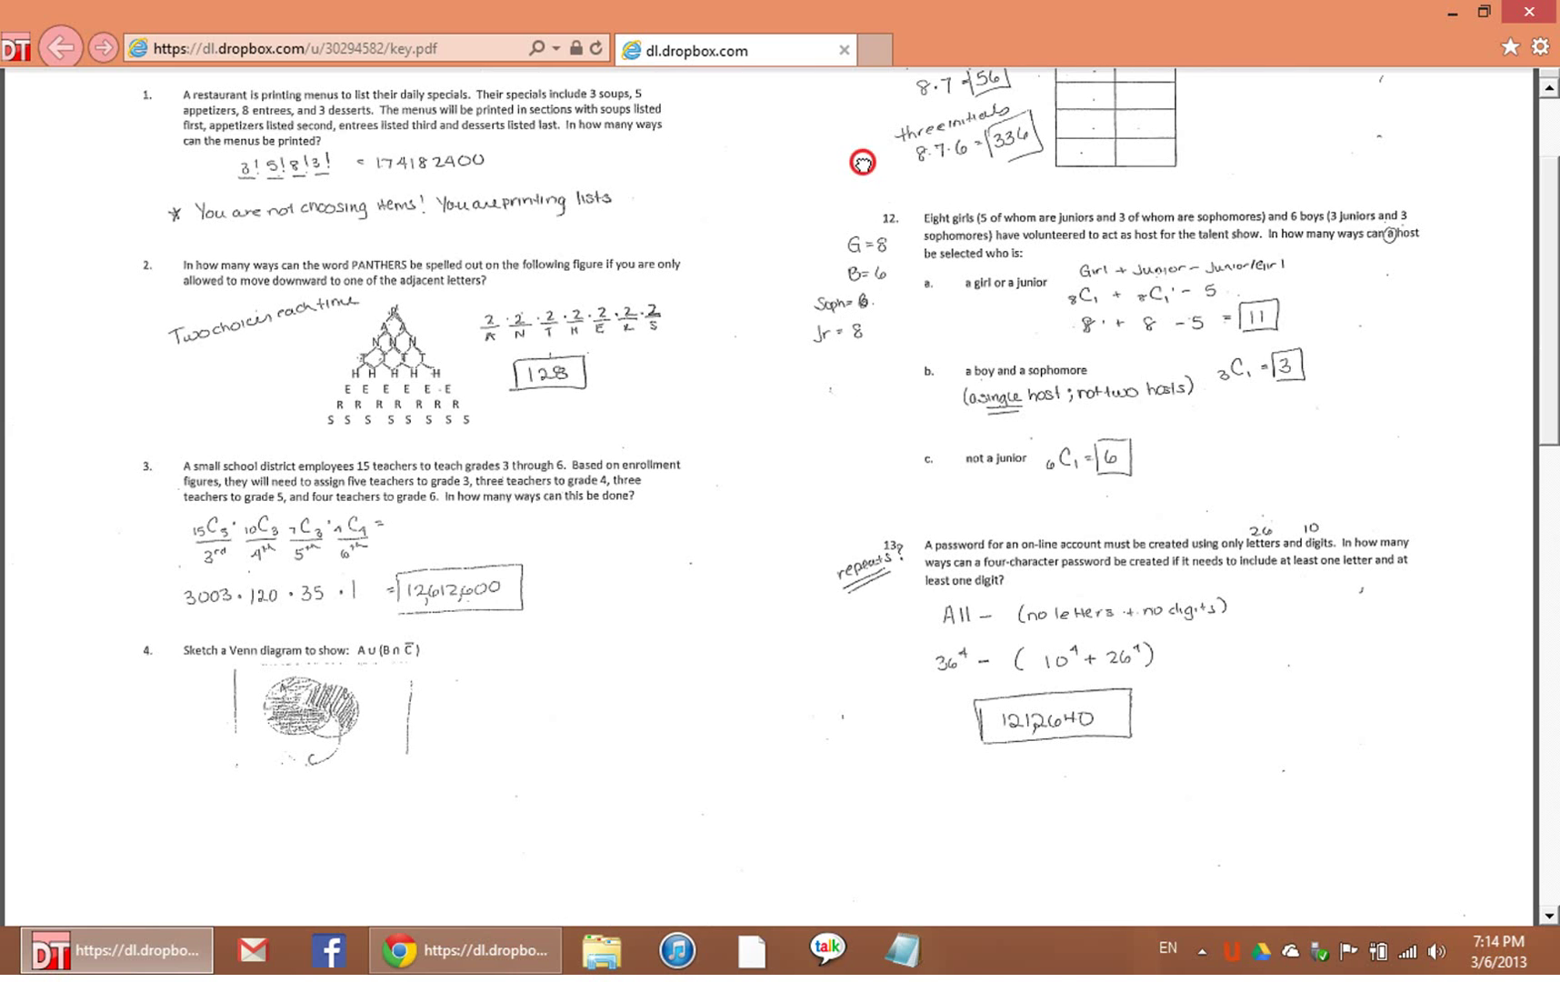
drag(863, 300, 861, 447)
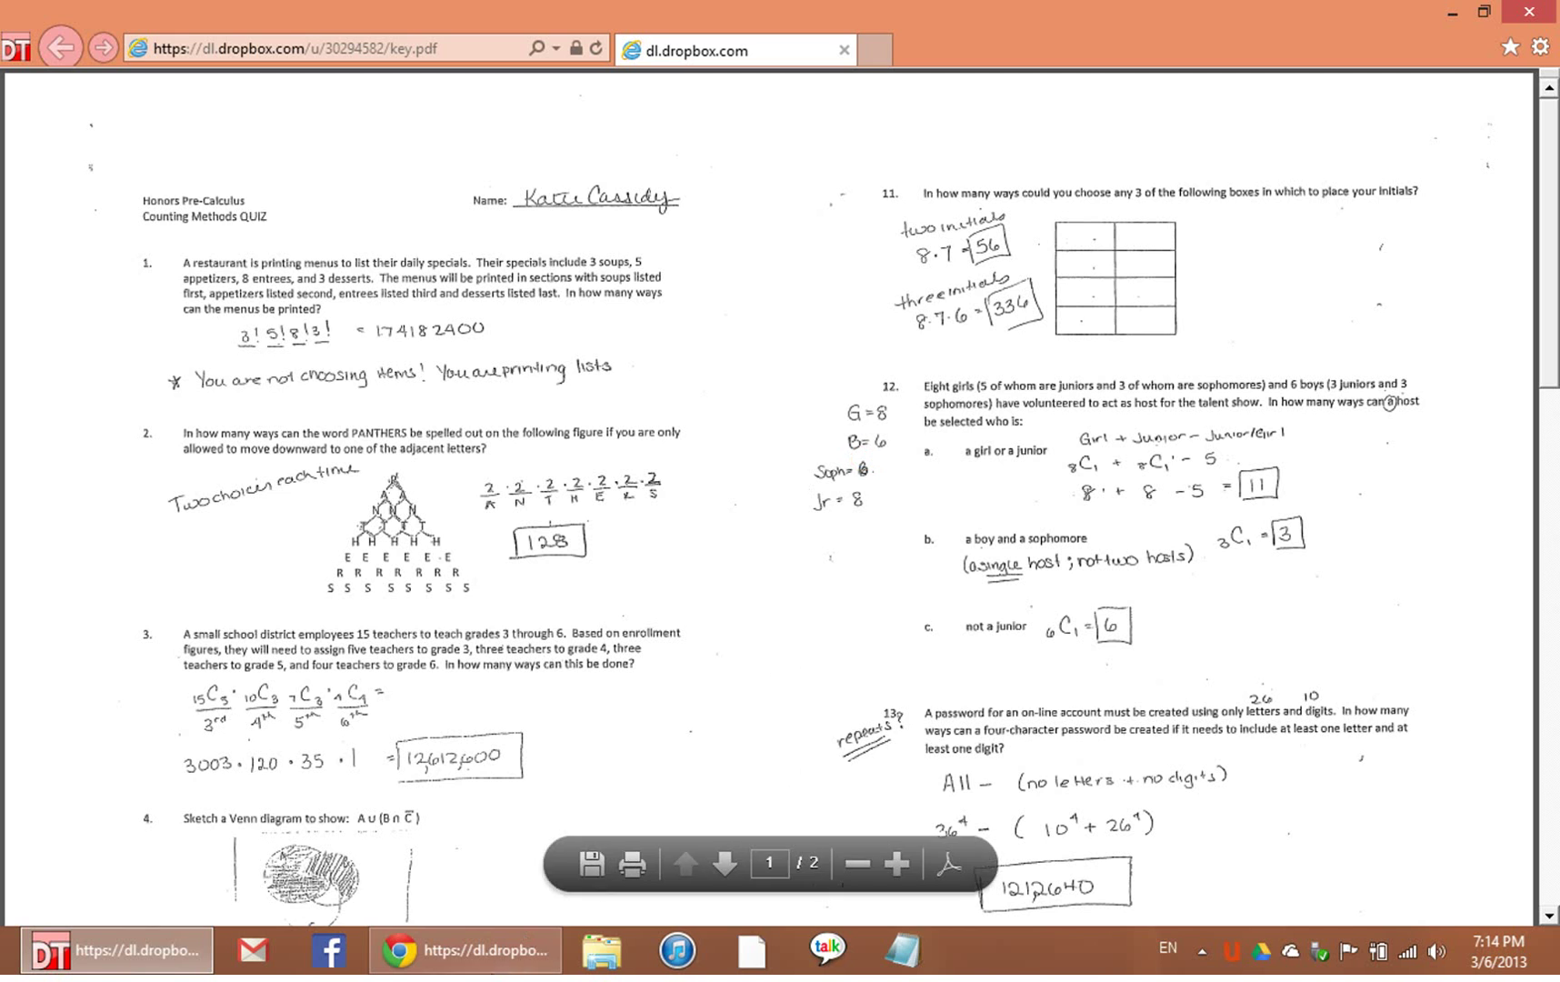
click(466, 950)
click(156, 948)
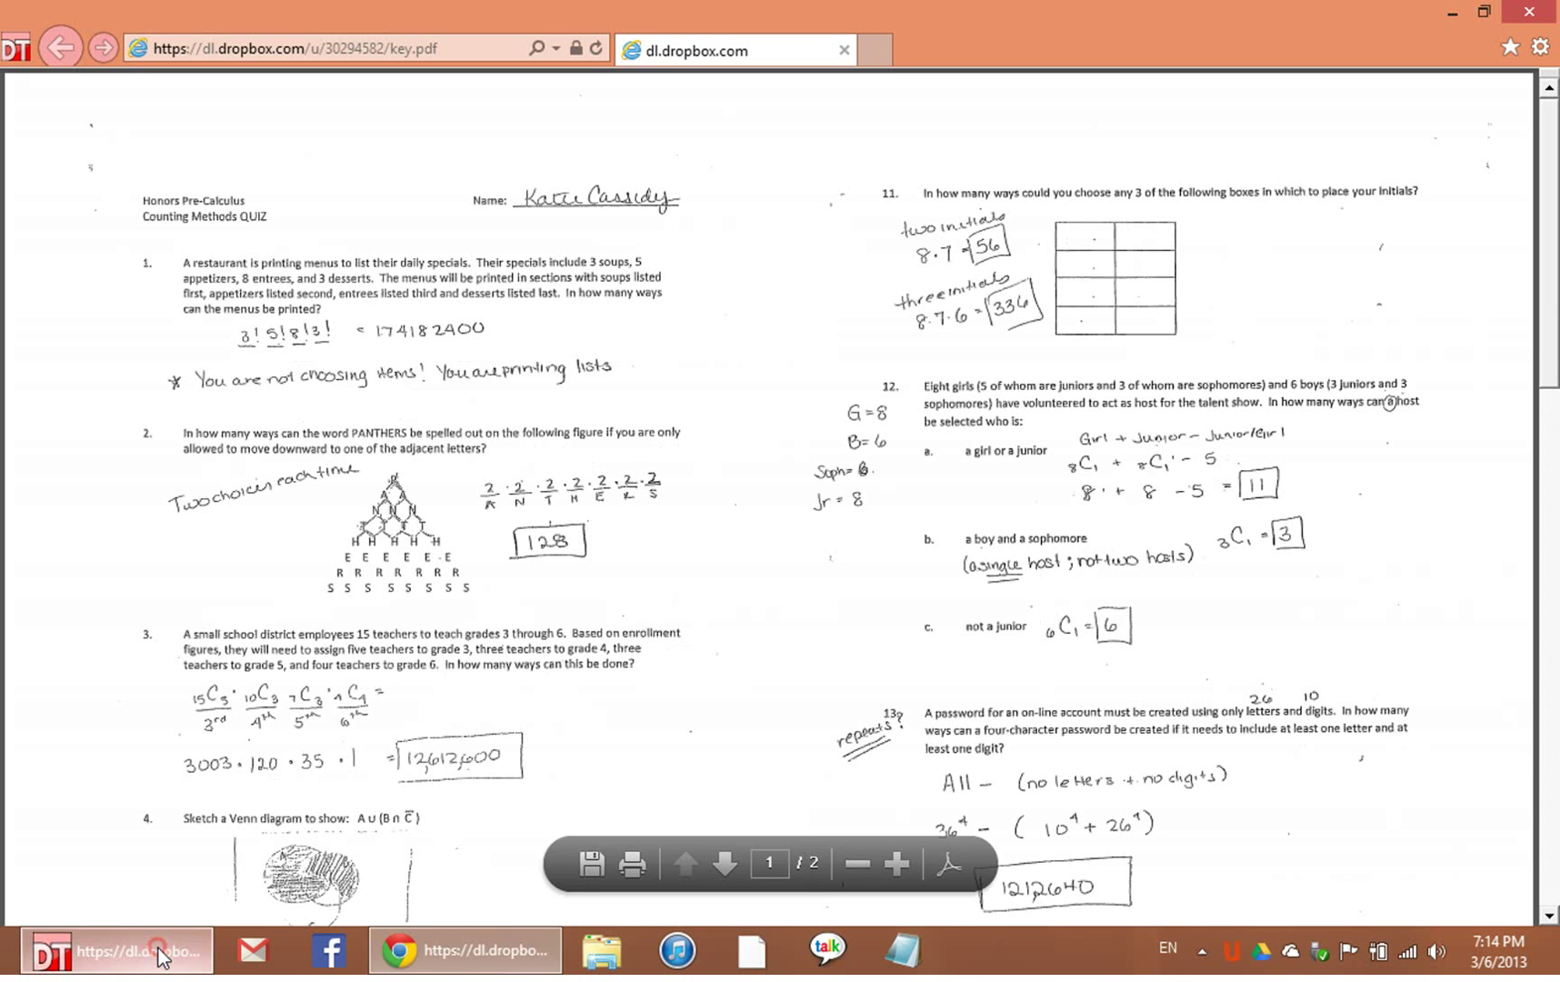
Step: In Chrome, zoom key.pdf back out three steps with the − button
click(389, 953)
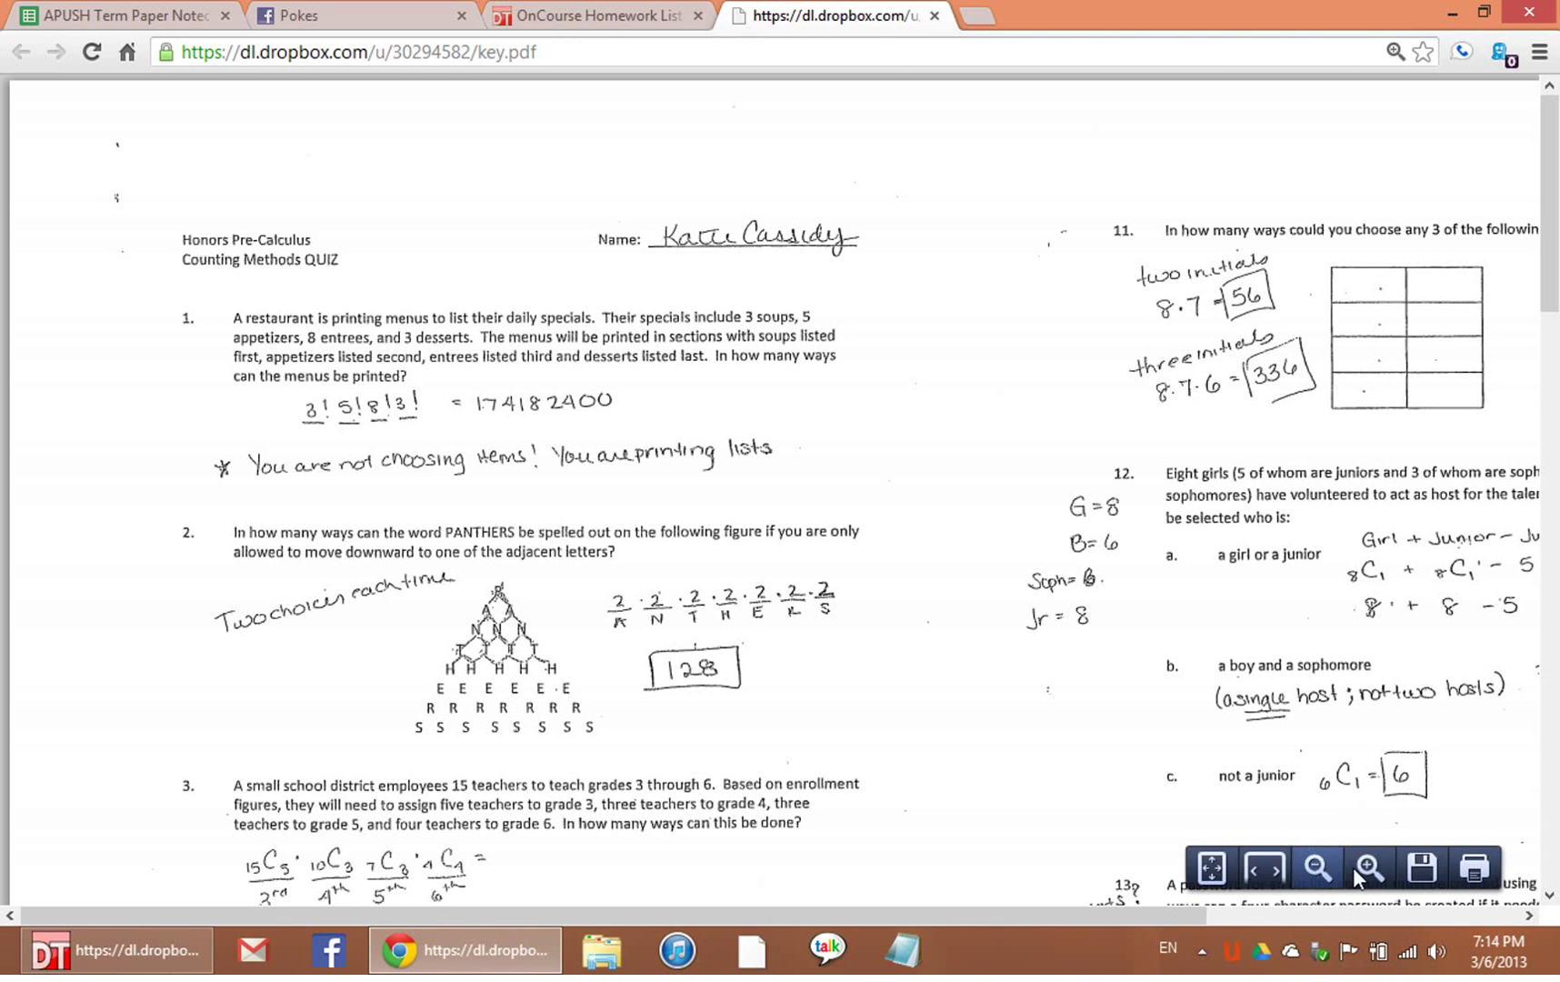
click(1323, 868)
click(1316, 868)
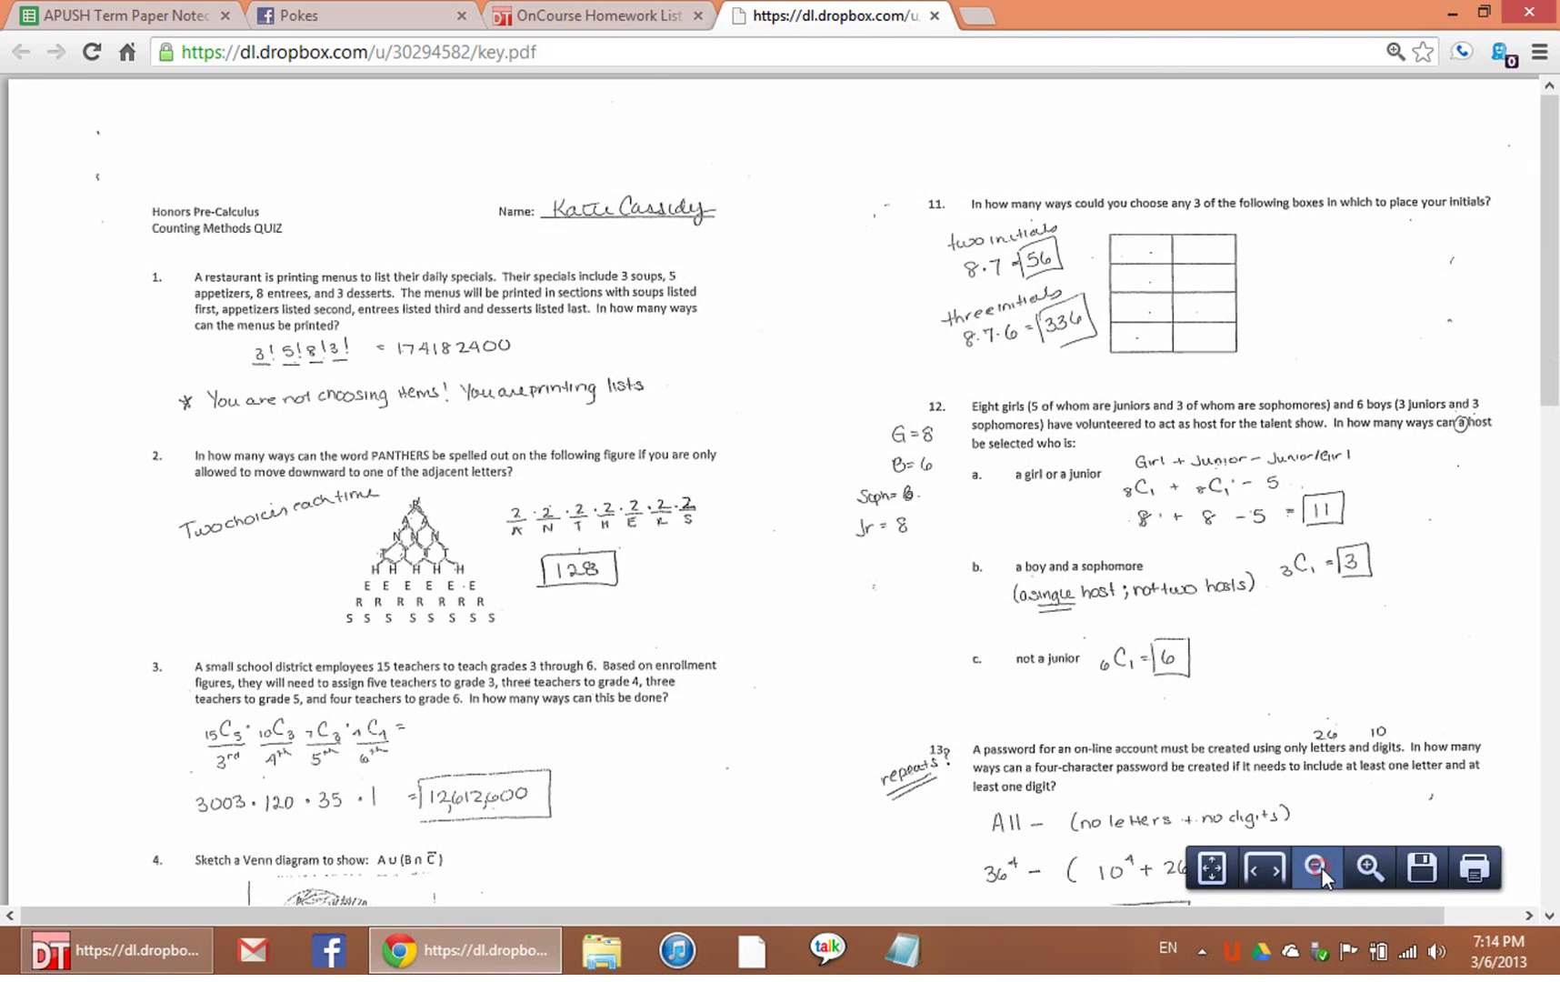
click(1316, 869)
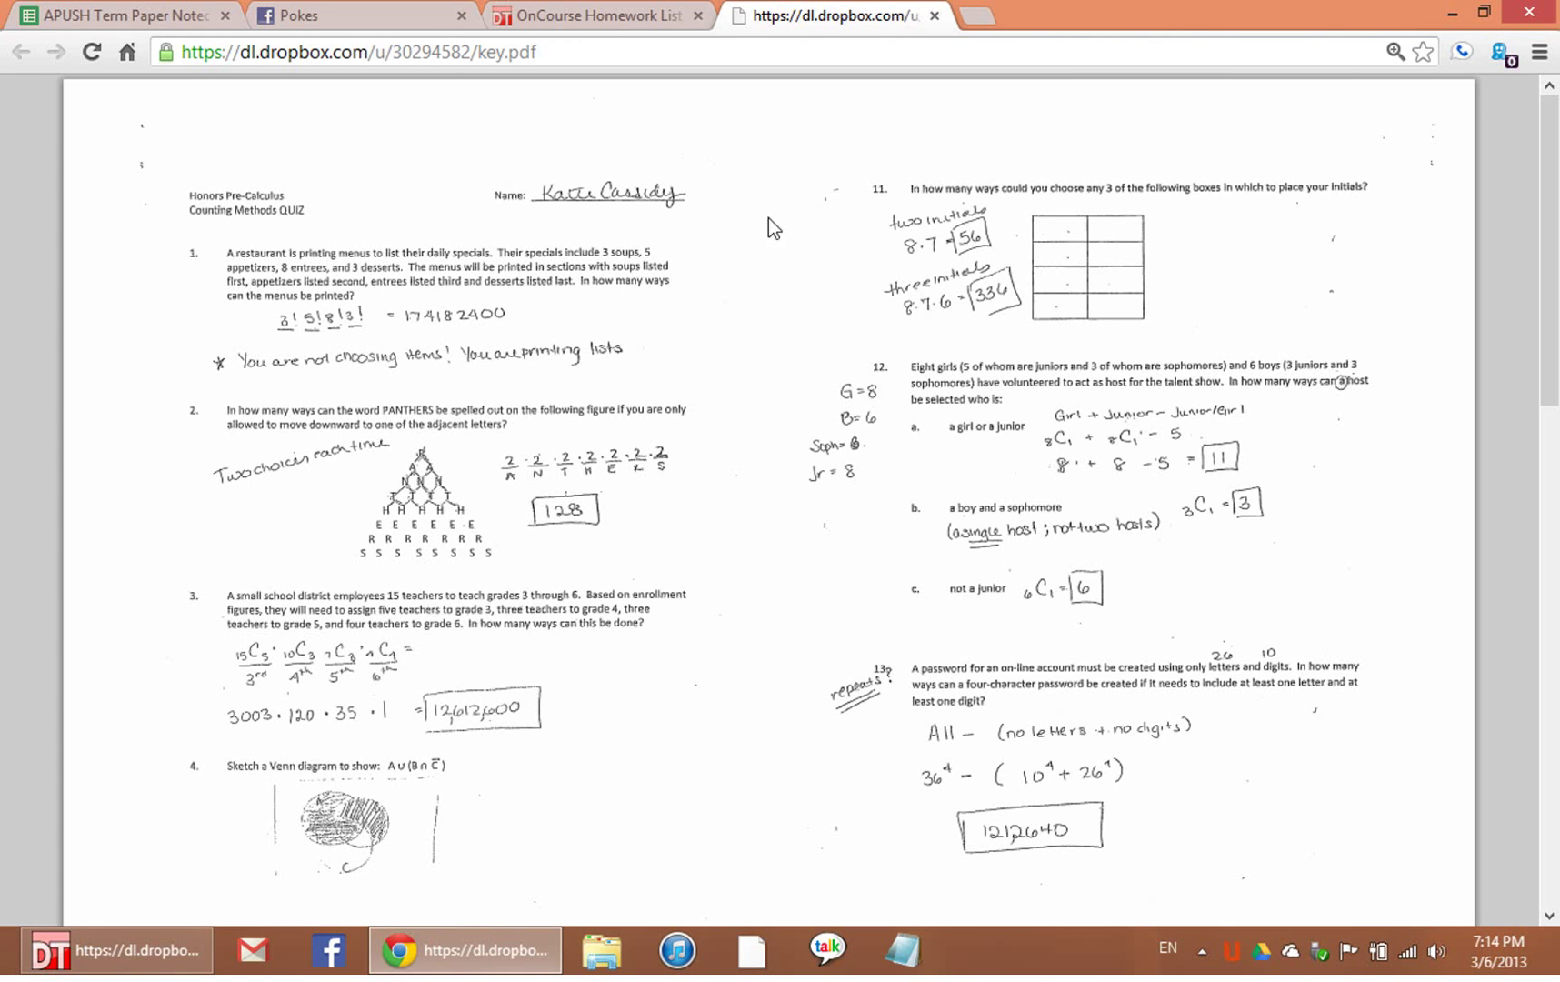
Step: Flip between the Internet Explorer and Chrome copies, then return to the Windows 8 Start screen
click(205, 941)
click(482, 949)
key(super)
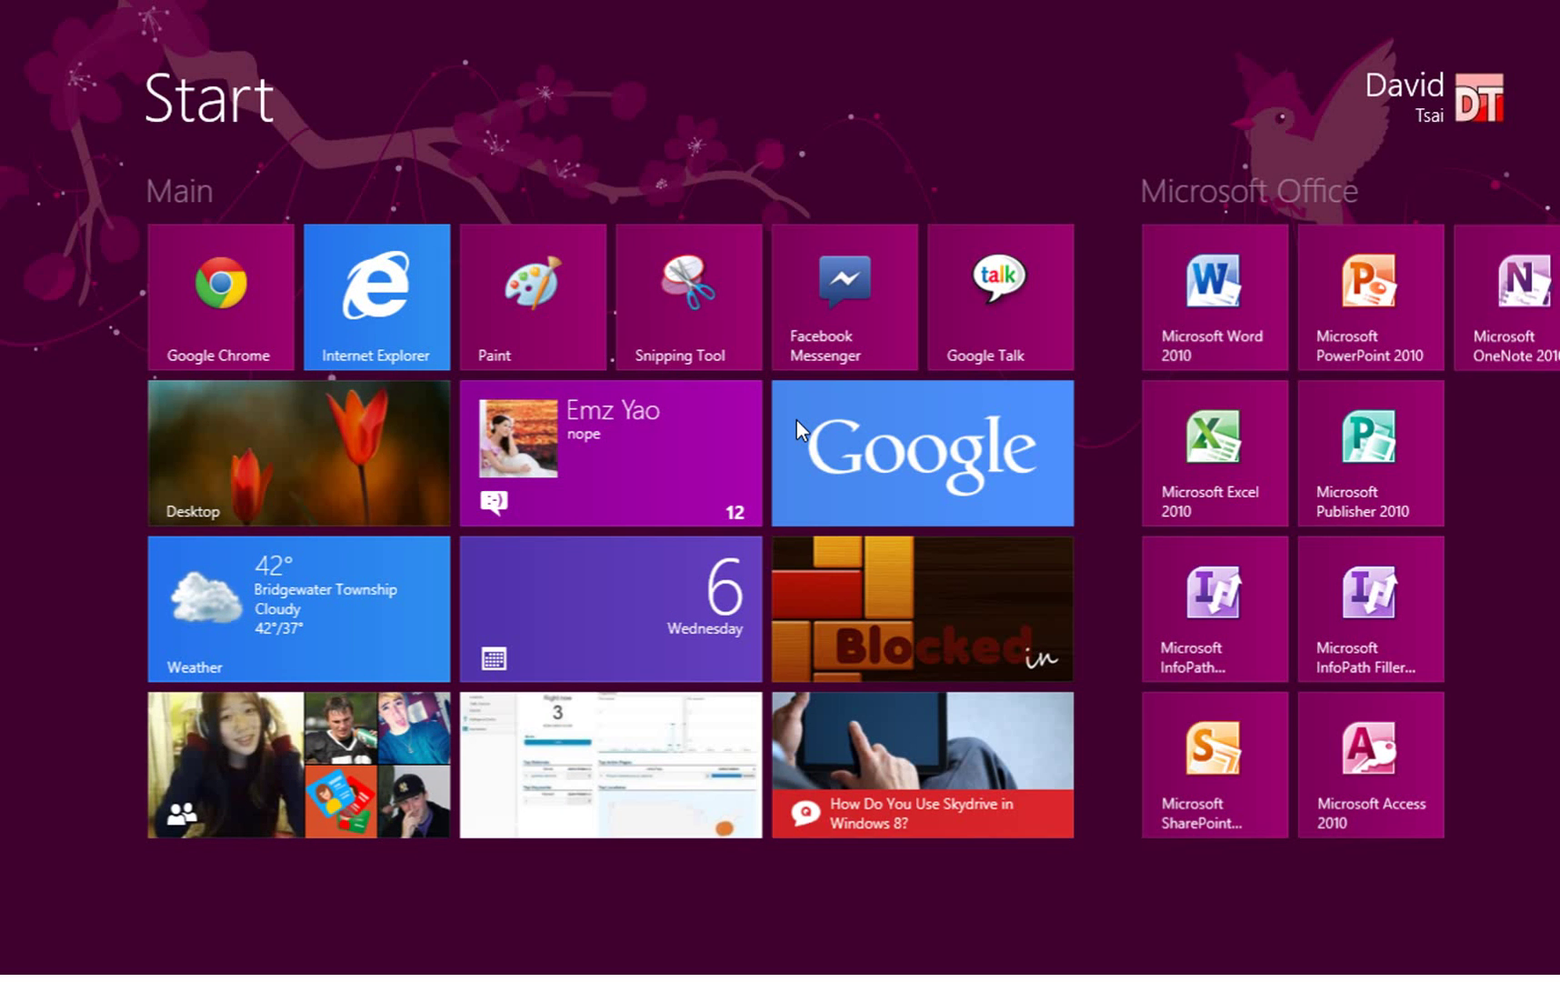